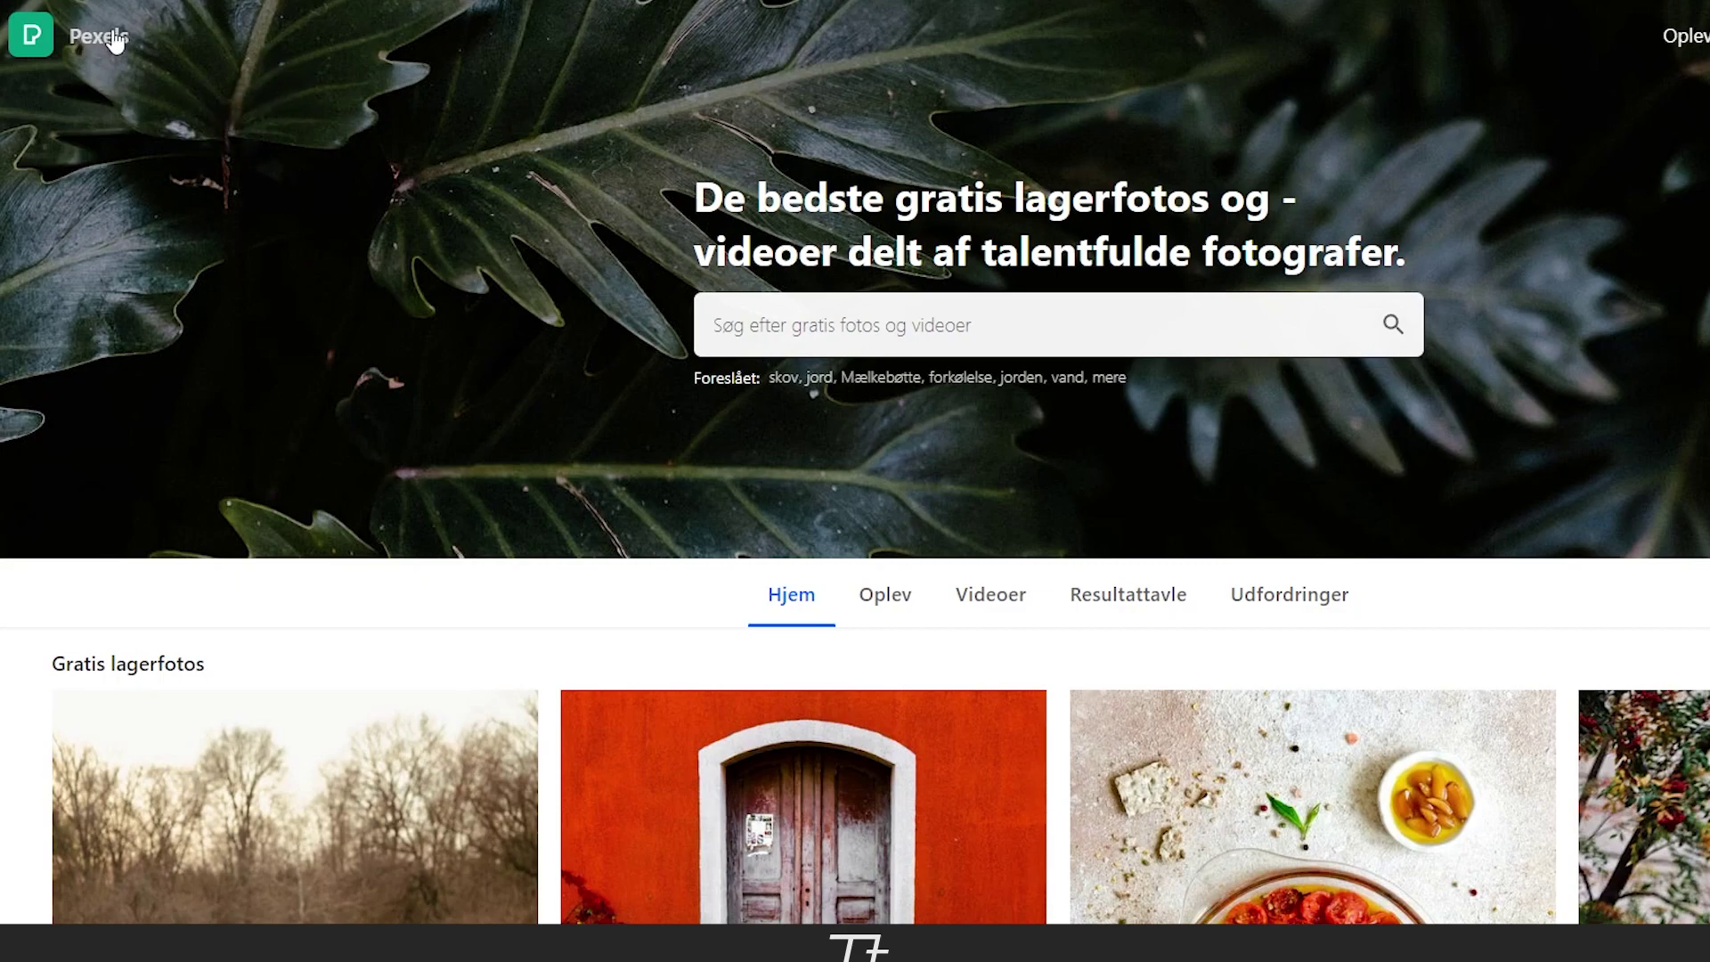
# - Scroll the Pexels feed to the photo of a woman in a red dress on grass
pyautogui.scroll(-3, 291, 119)
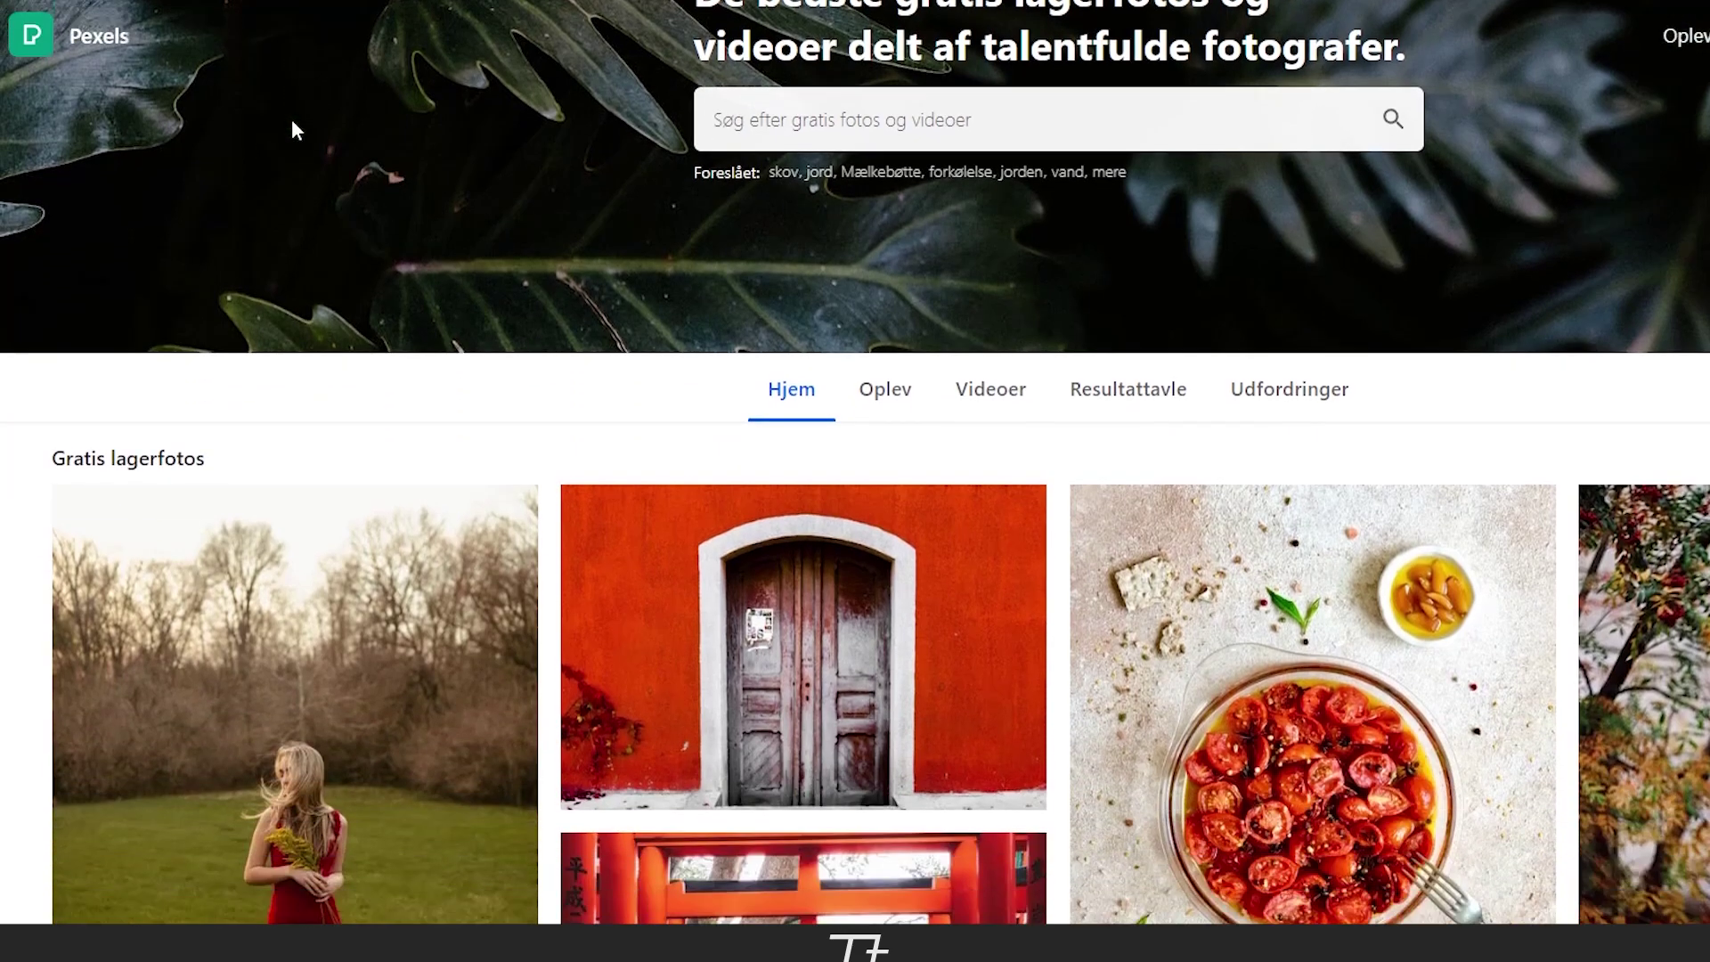
pyautogui.scroll(-3, 292, 122)
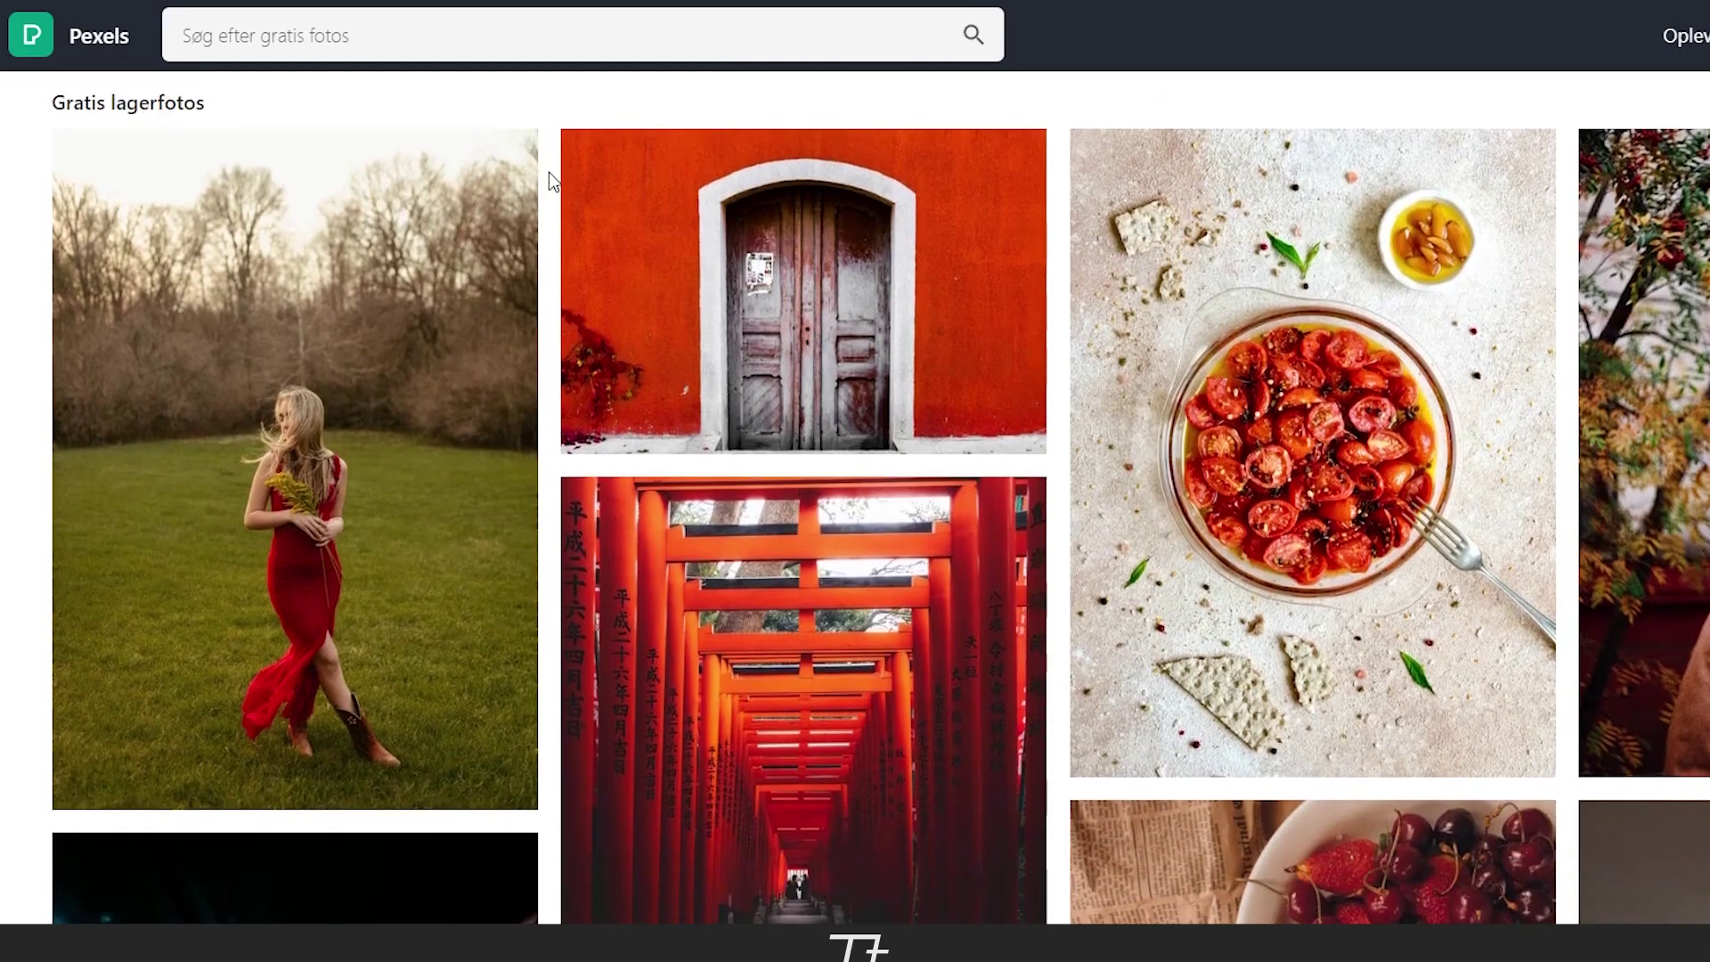
pyautogui.moveTo(320, 452)
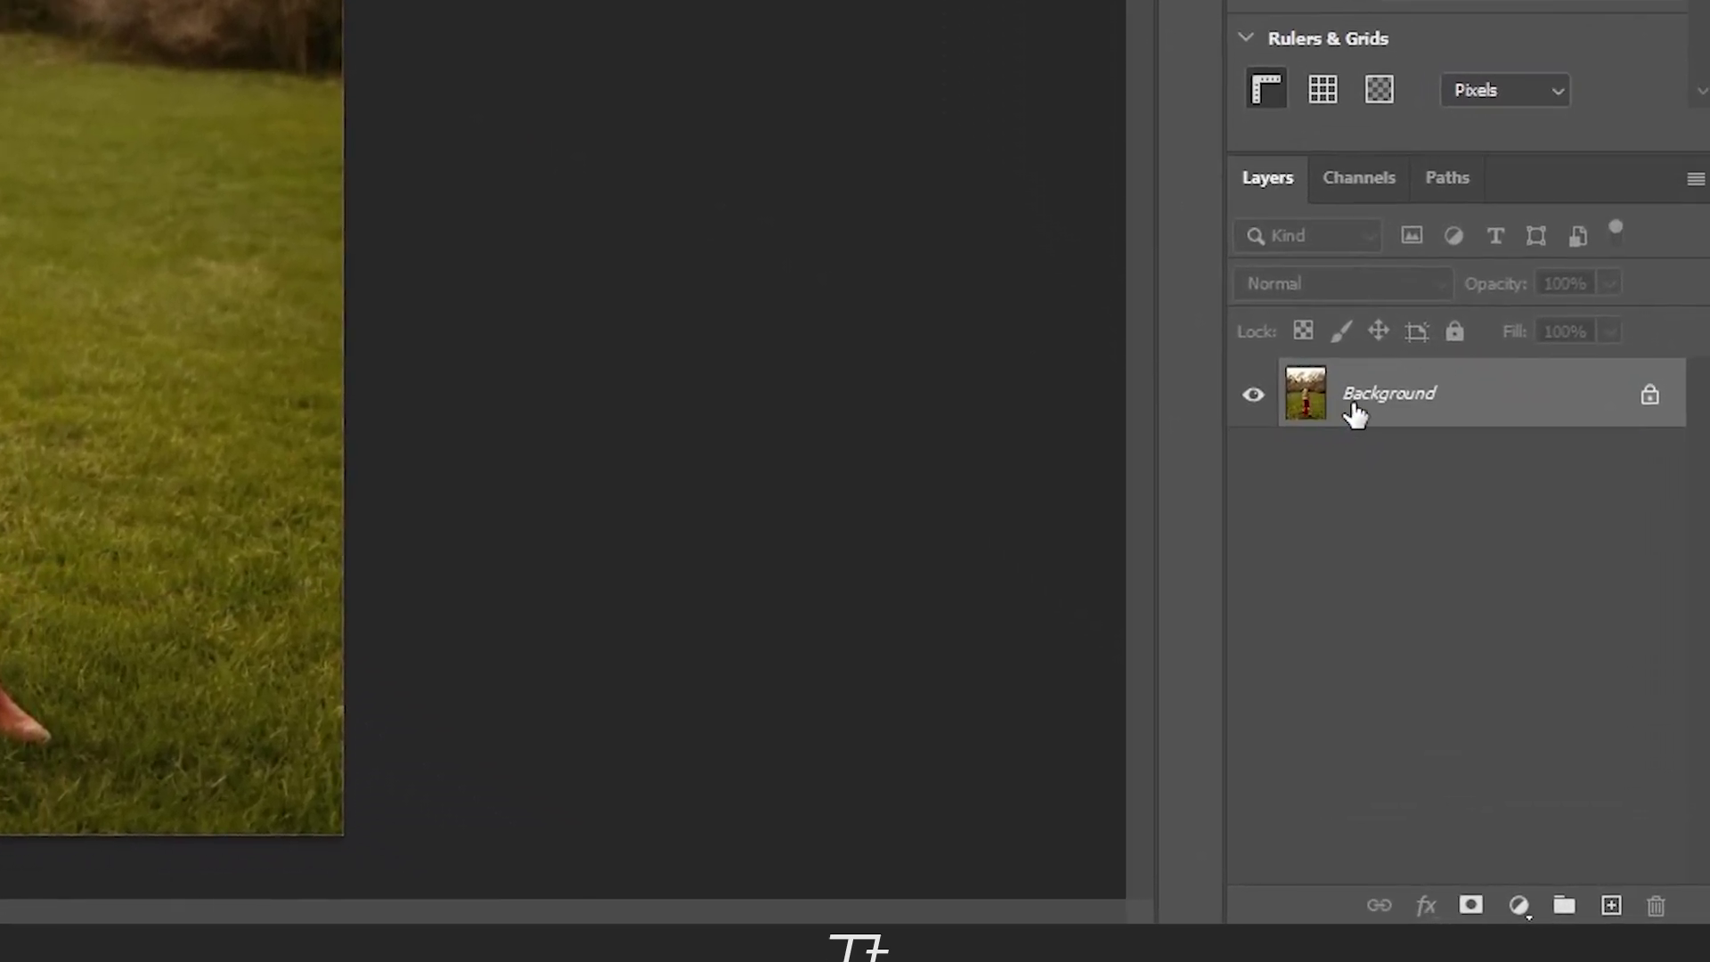
# - Duplicate the Background layer and select the woman with Select Subject from the Quick Selection Tool
pyautogui.moveTo(1312, 346); pyautogui.dragTo(1596, 904)
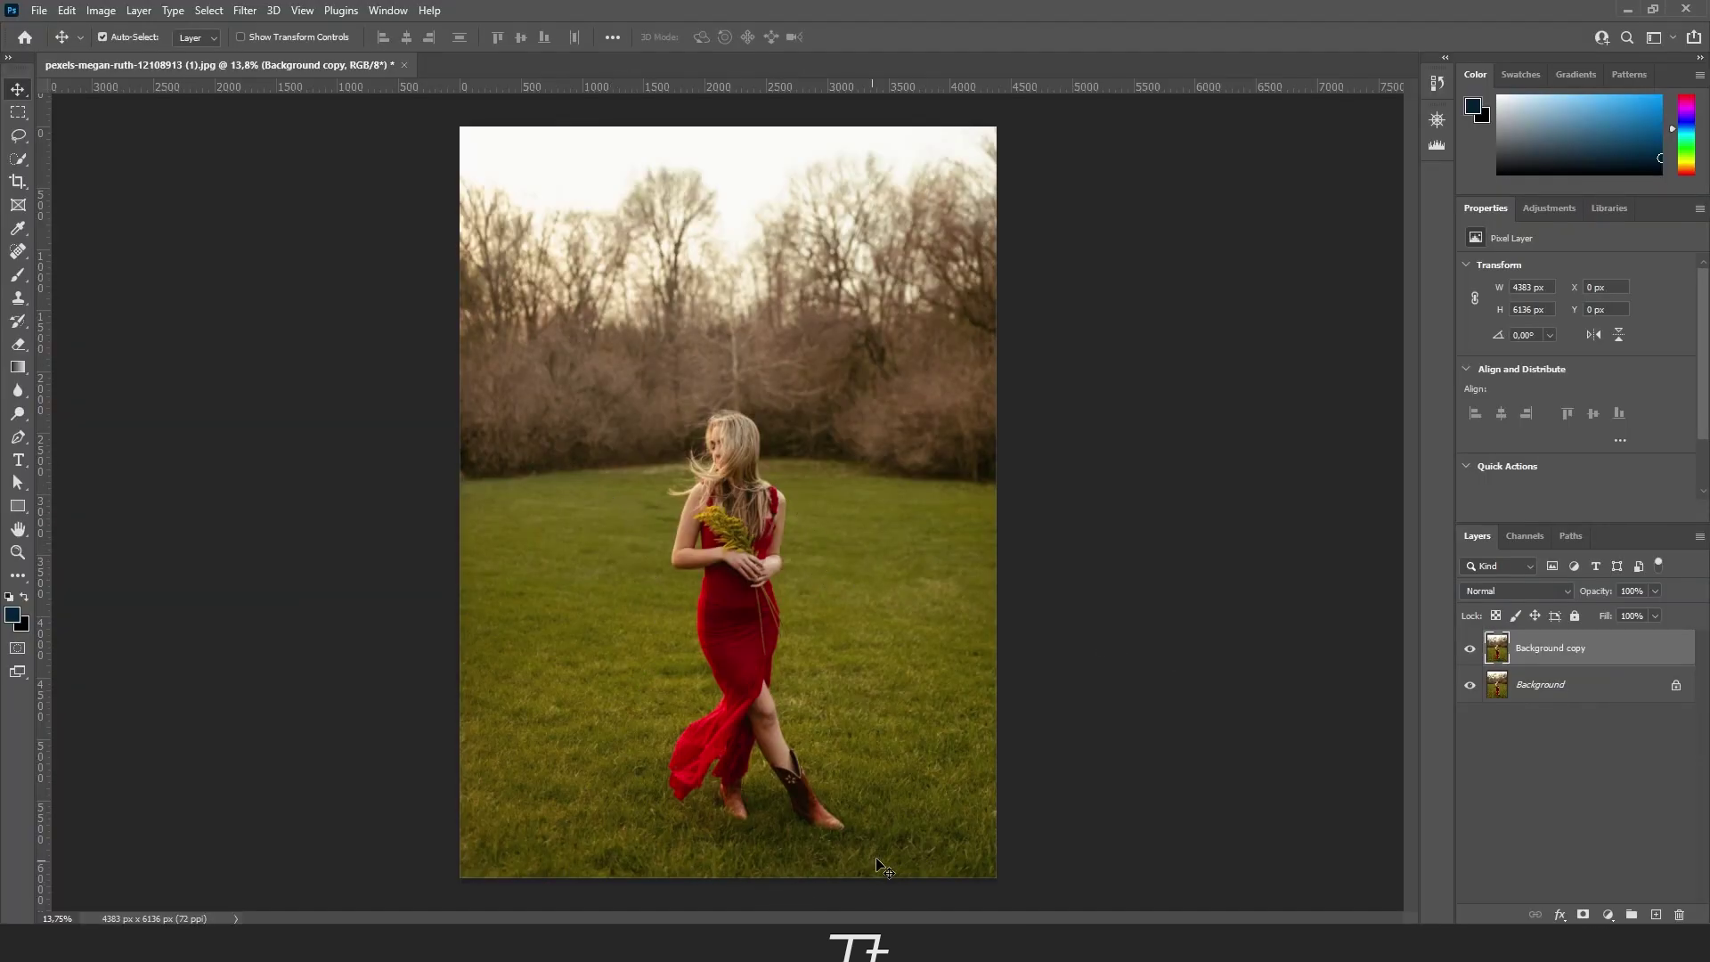
pyautogui.click(30, 212)
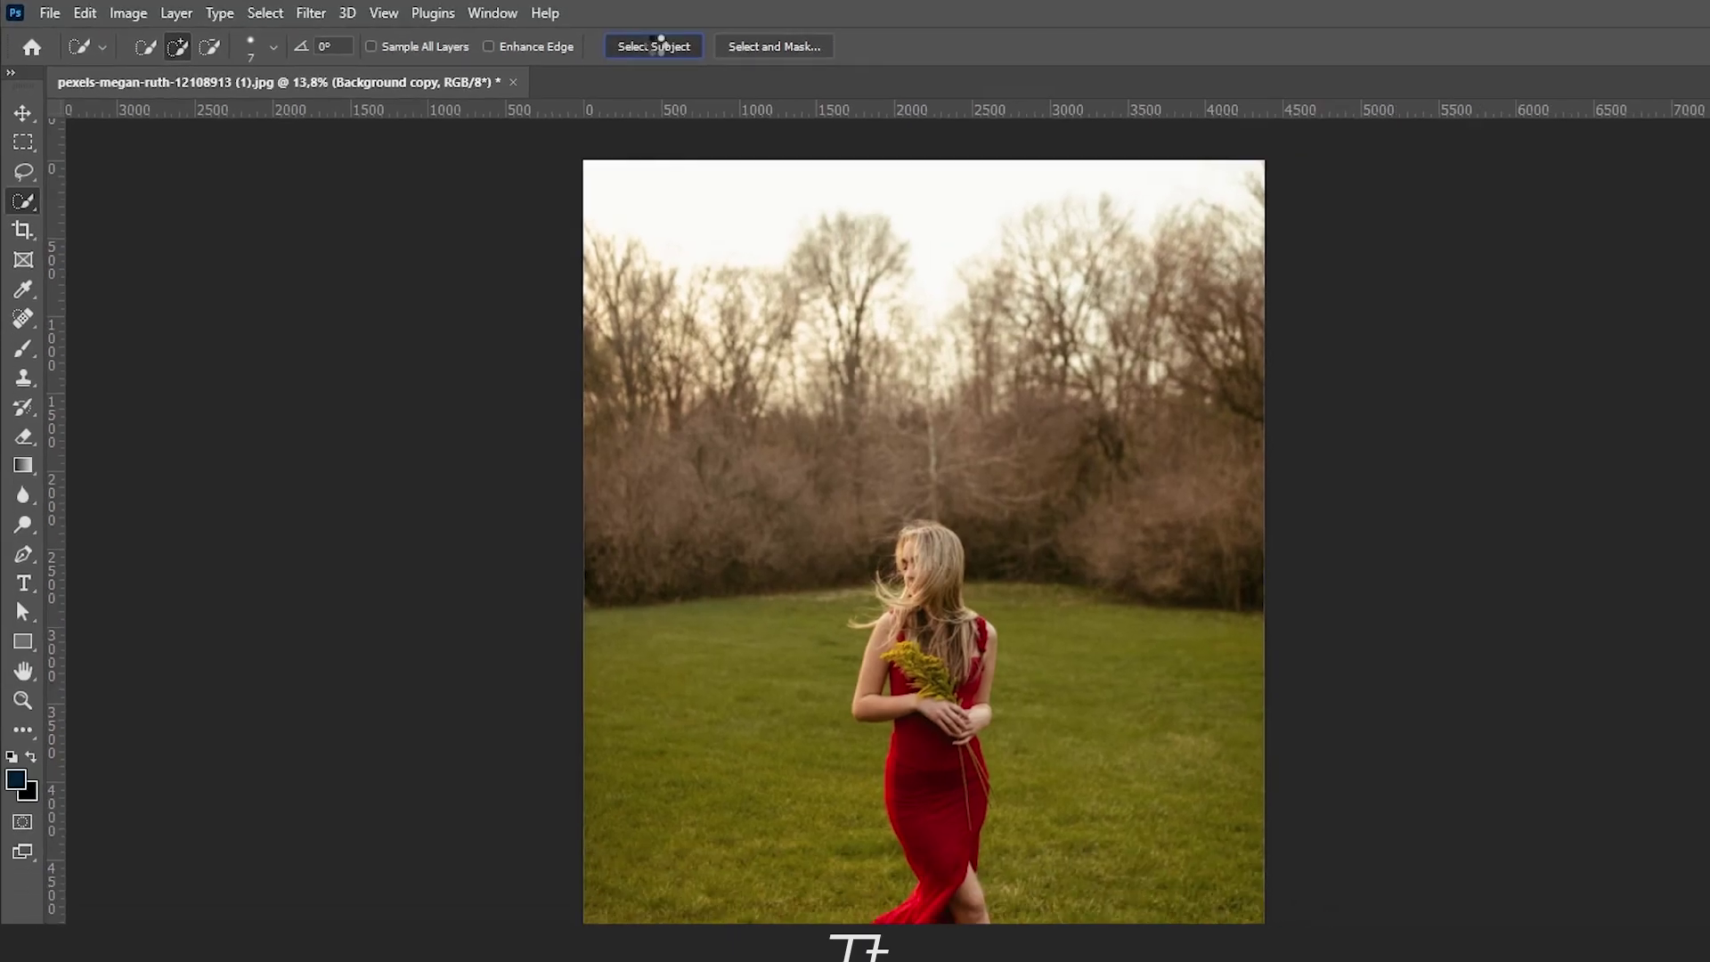
pyautogui.click(722, 53)
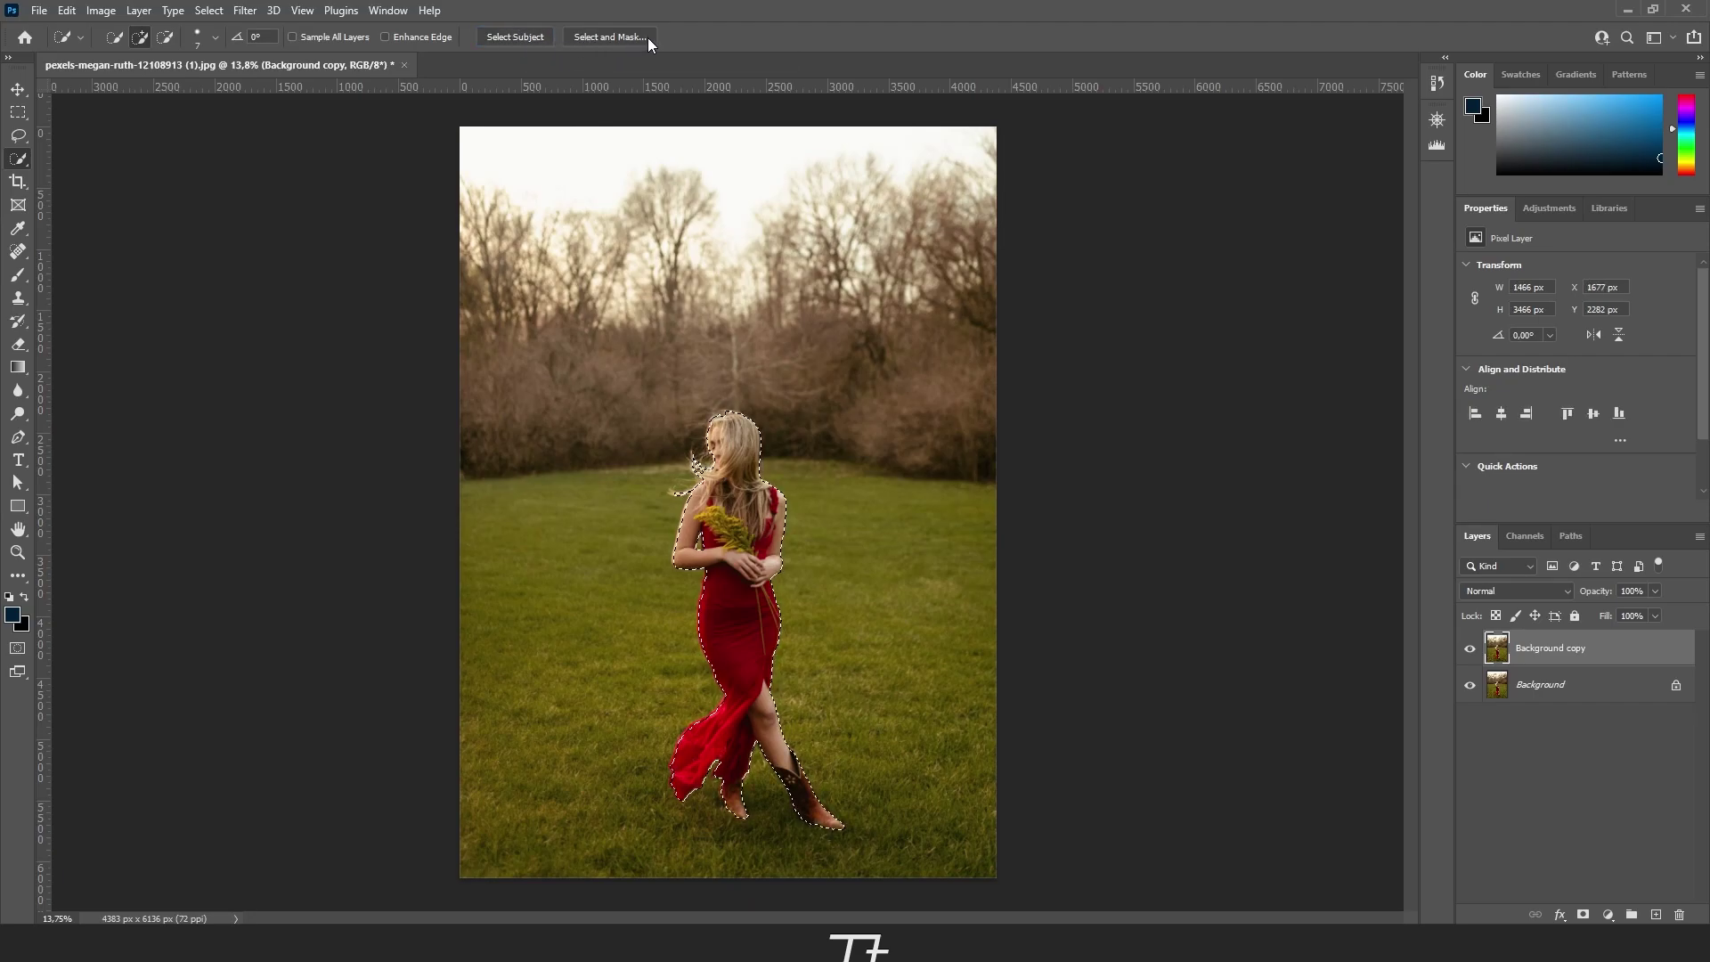
# - In Select and Mask, set Output To to New Layer with Layer Mask
pyautogui.click(611, 37)
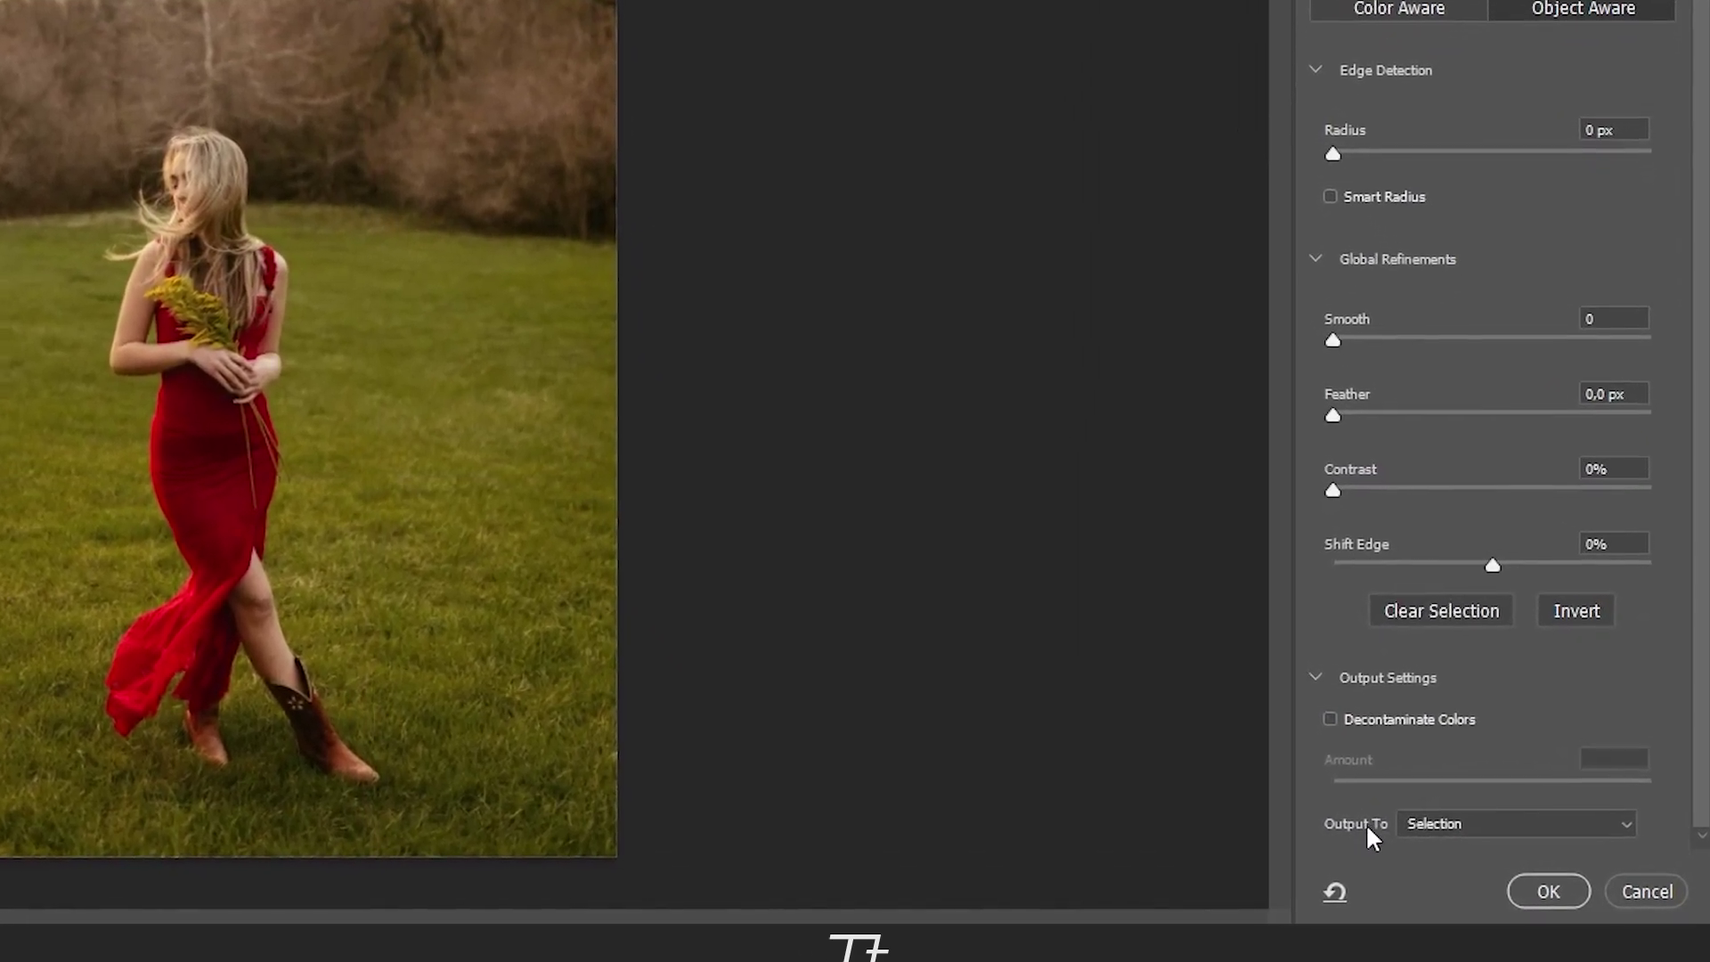
pyautogui.click(1379, 812)
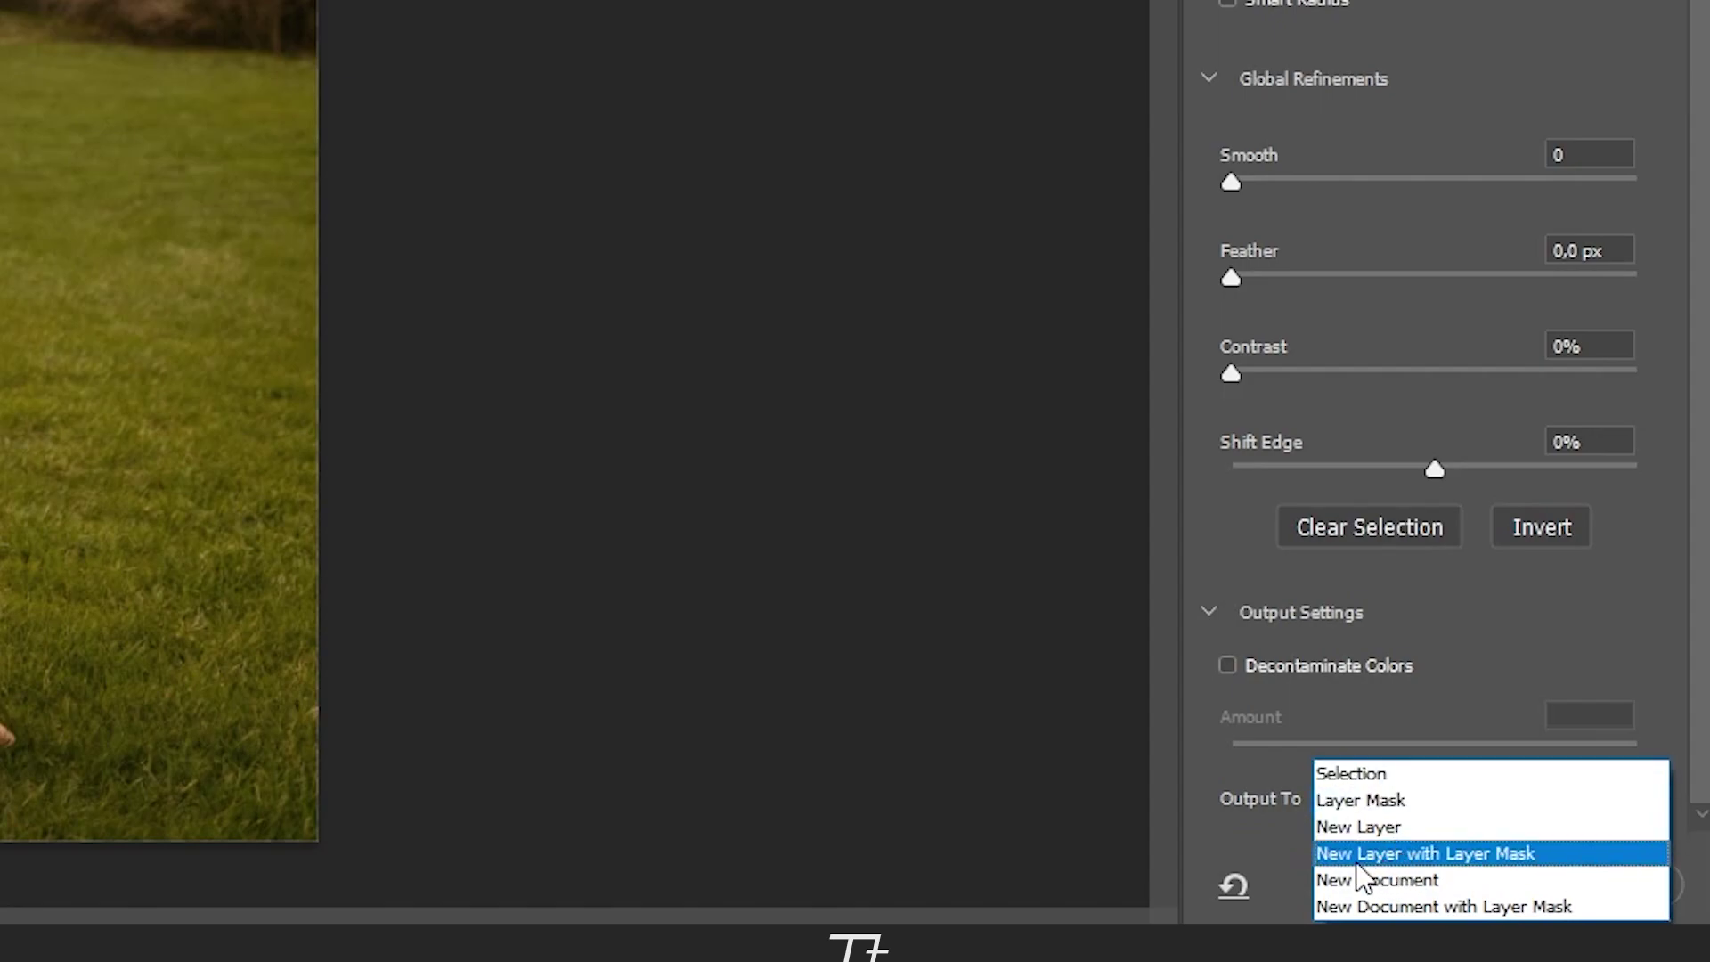
pyautogui.click(1507, 855)
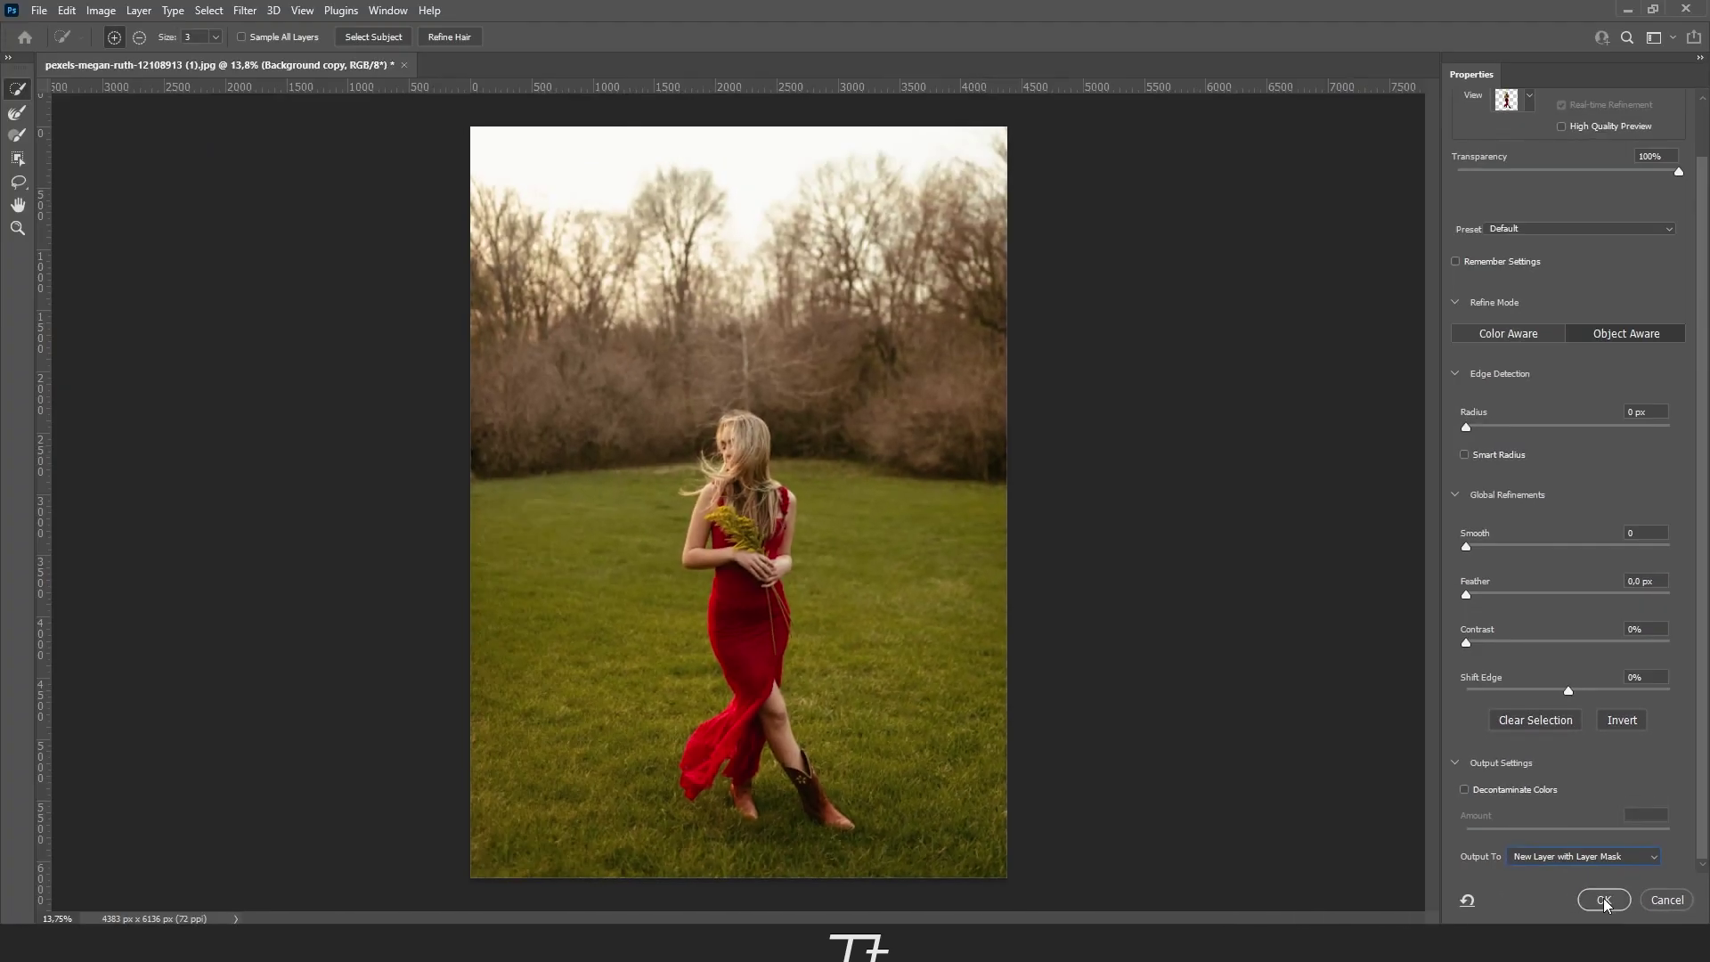
# - Apply the refinement as Background copy 2, then leave only Background copy visible and selected
pyautogui.click(1603, 900)
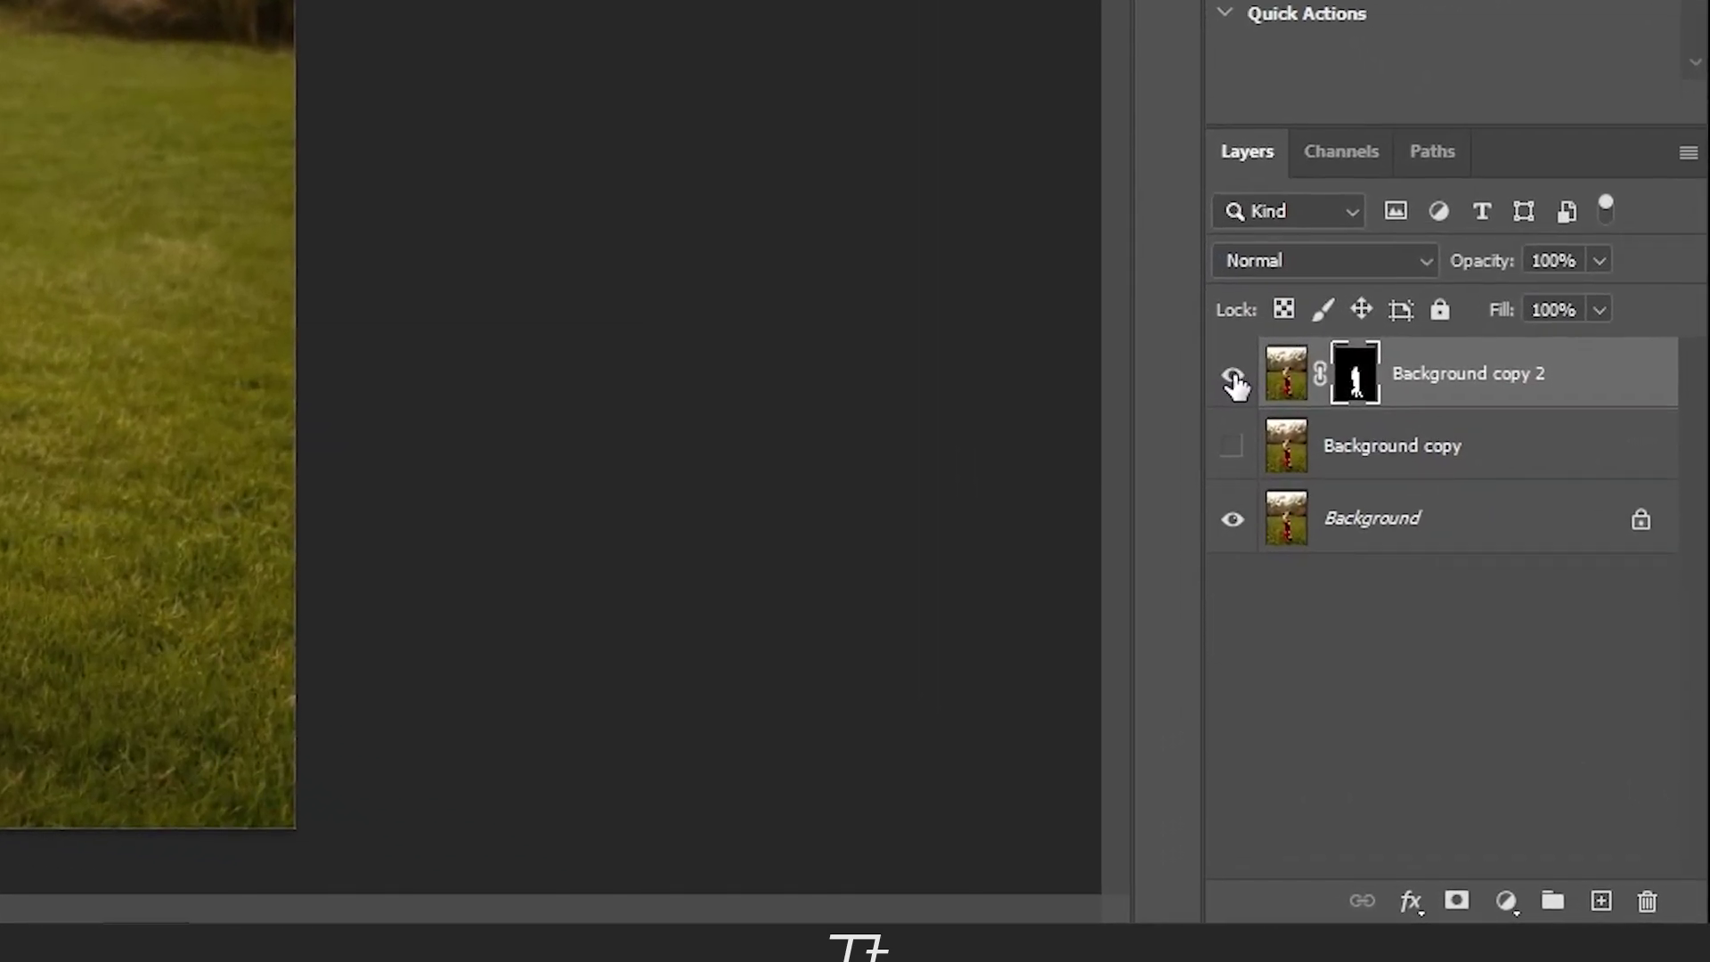
pyautogui.click(1233, 378)
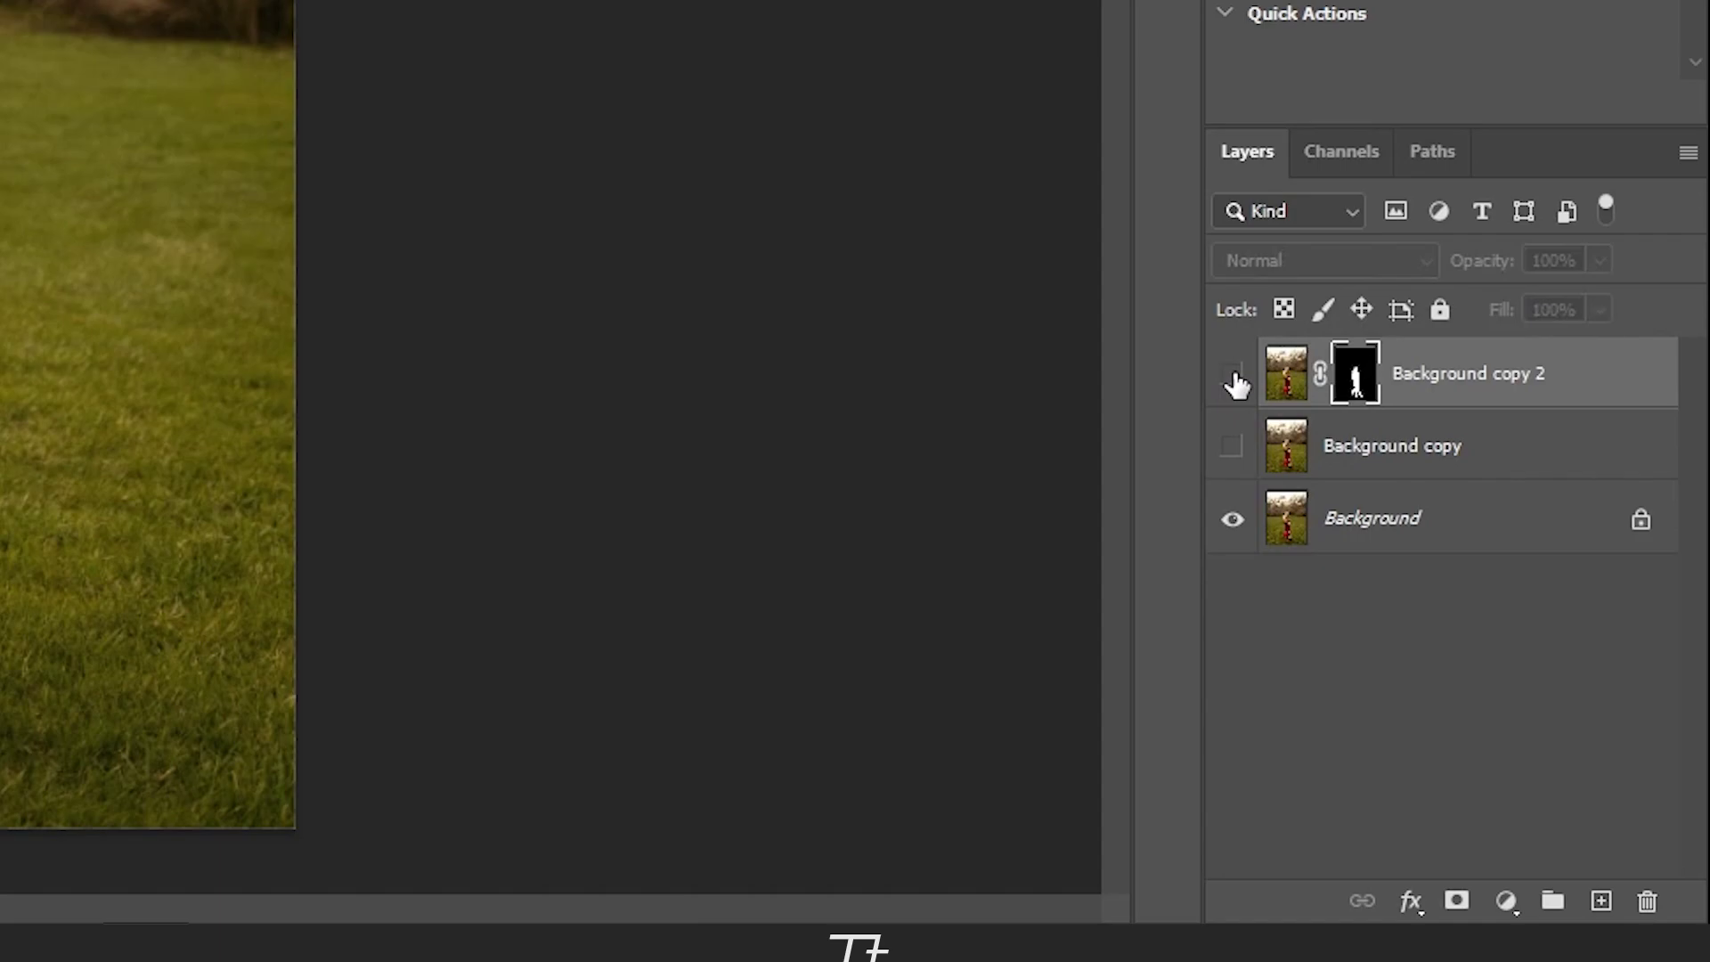
pyautogui.click(1233, 520)
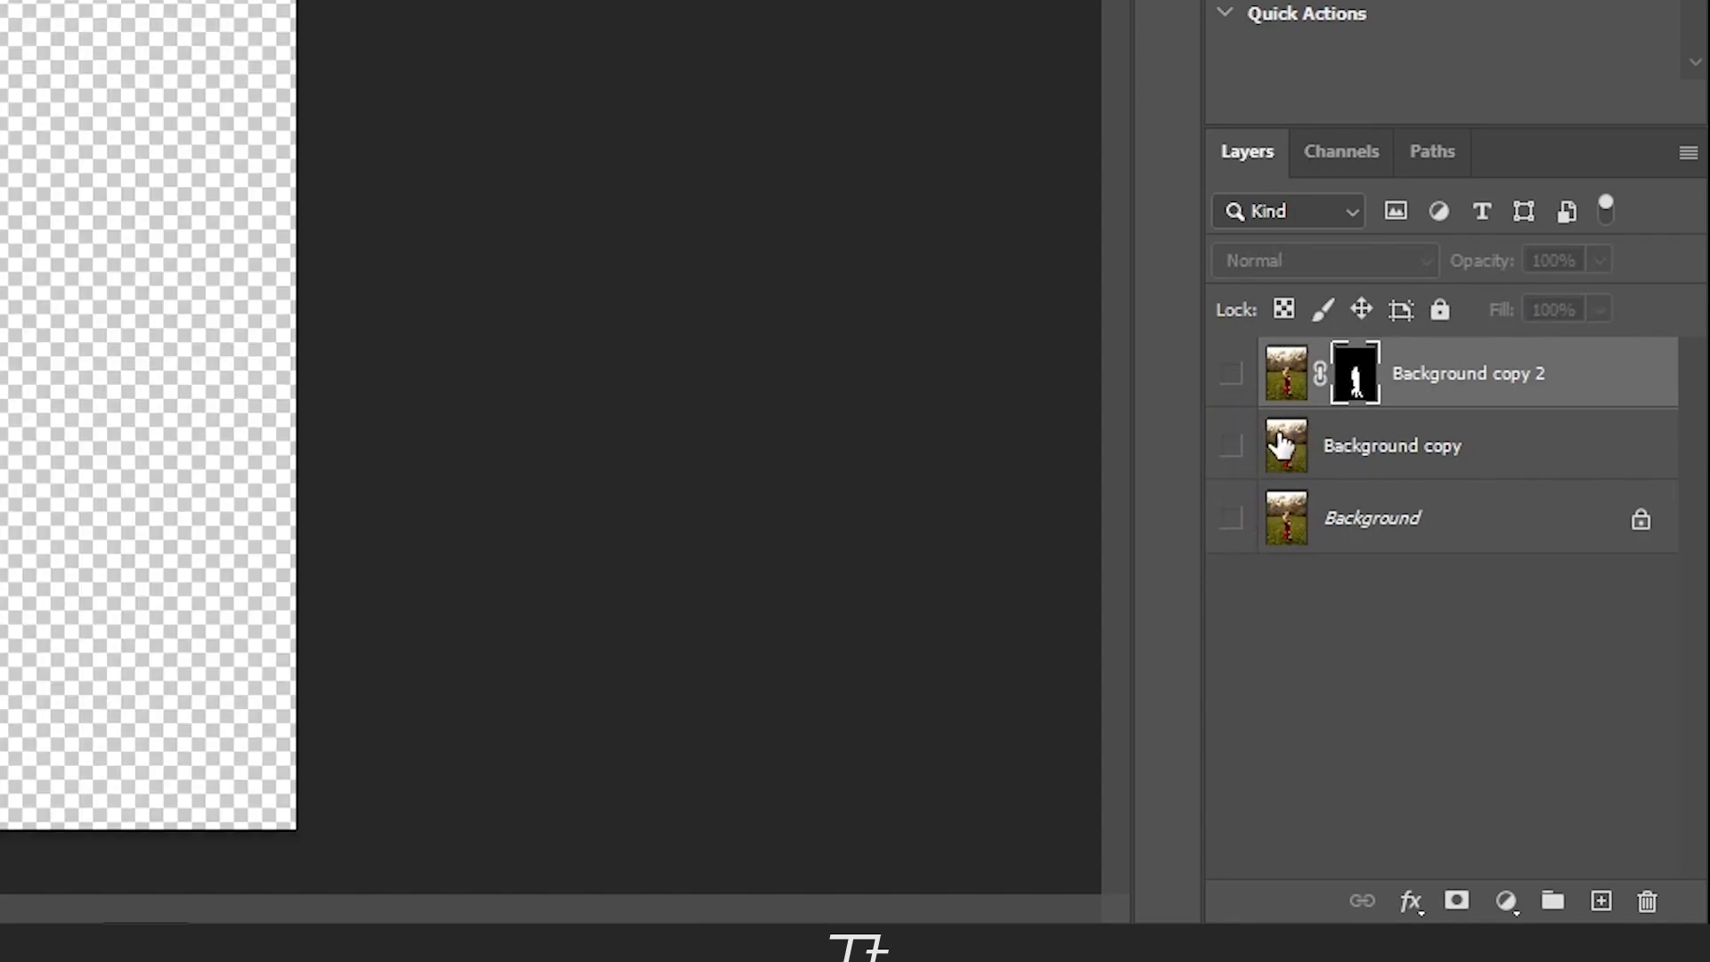
pyautogui.click(1233, 448)
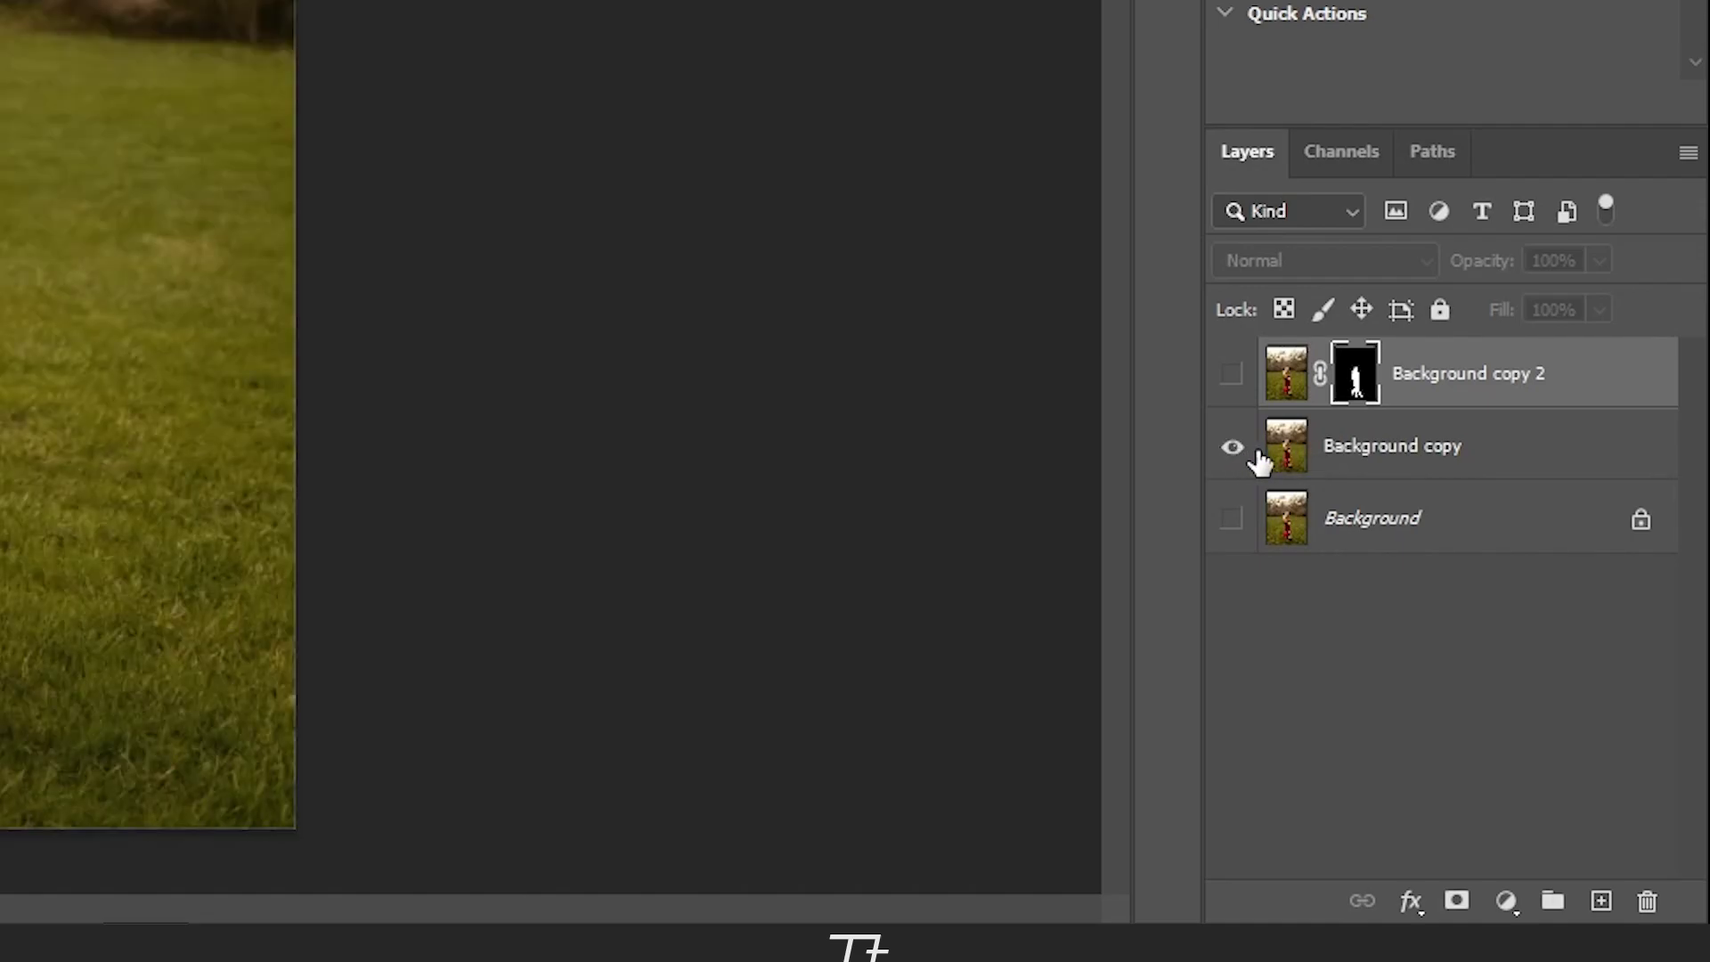
pyautogui.click(1289, 459)
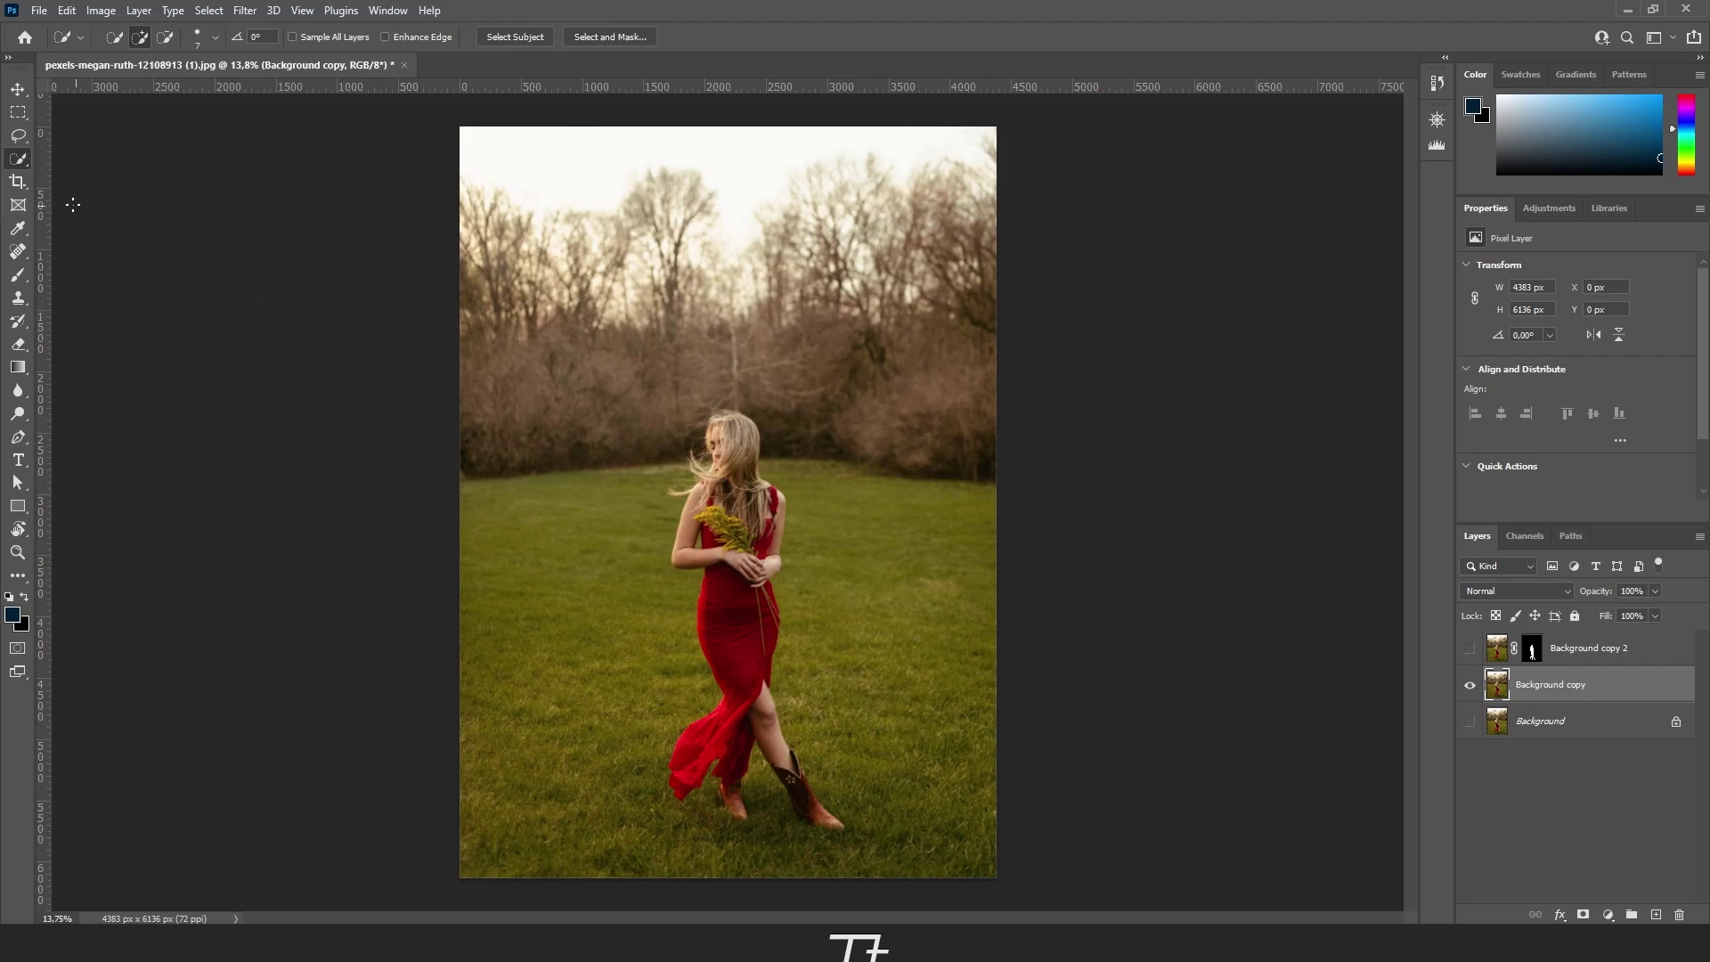
# - Draw a loose Lasso outline around the woman from head to feet on Background copy
pyautogui.click(18, 142)
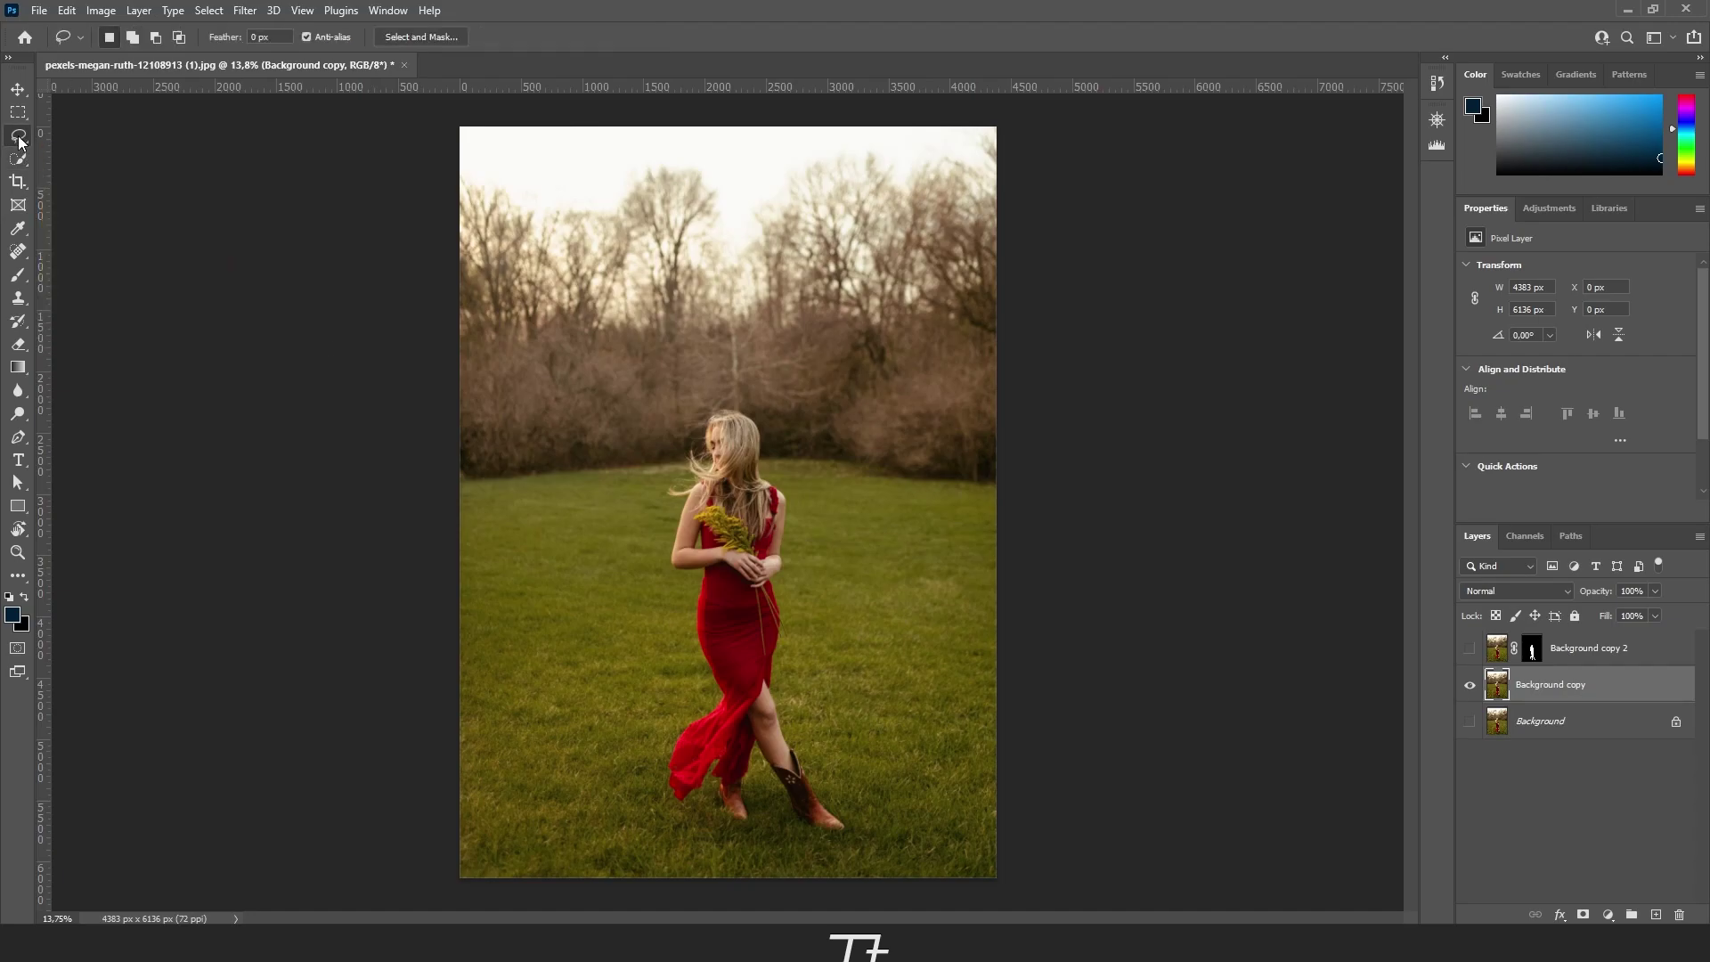
pyautogui.rightClick(19, 138)
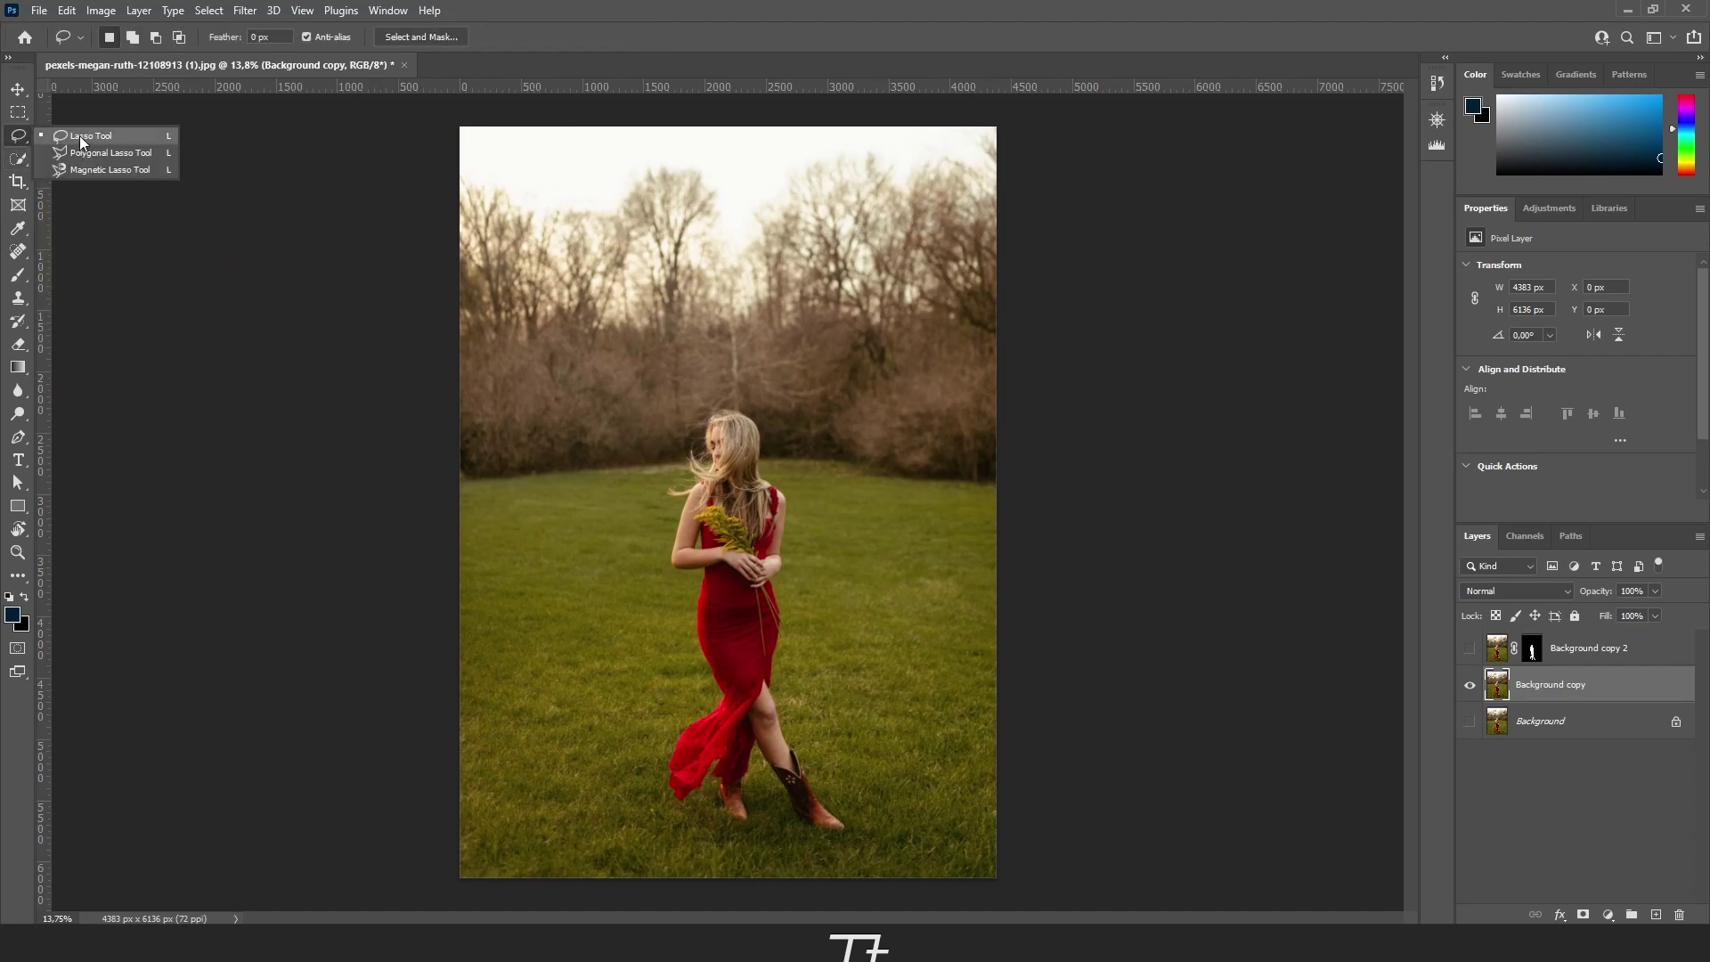
pyautogui.click(17, 160)
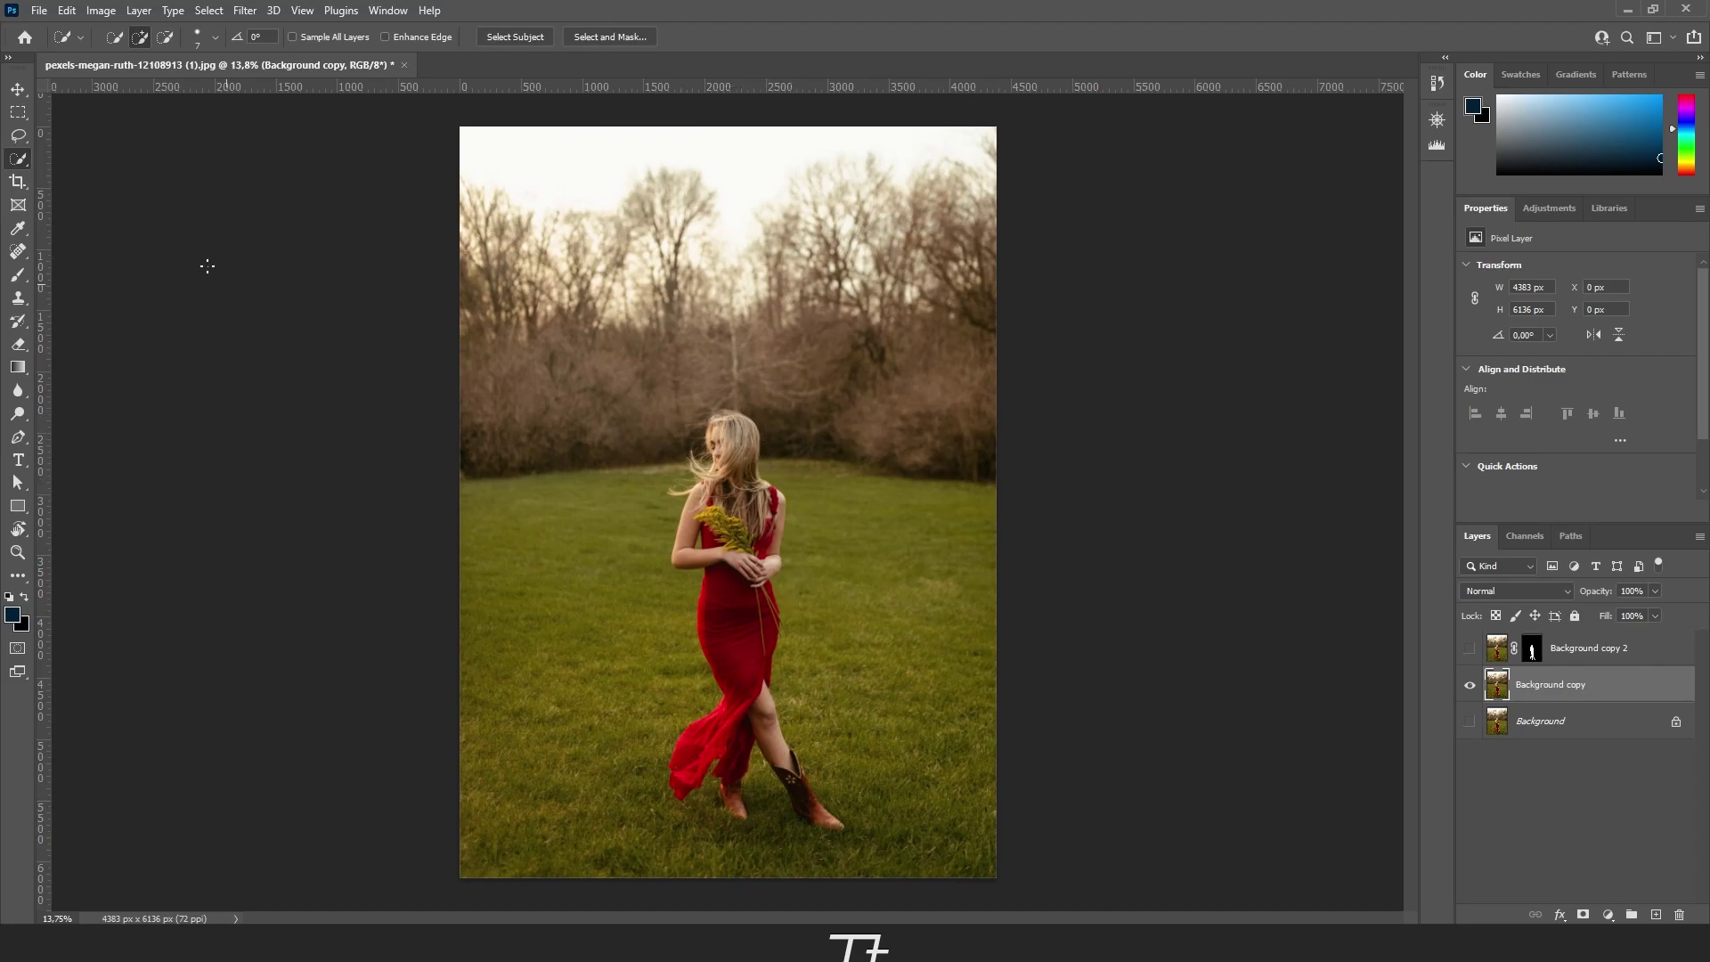
pyautogui.click(18, 135)
pyautogui.moveTo(662, 559); pyautogui.dragTo(672, 516)
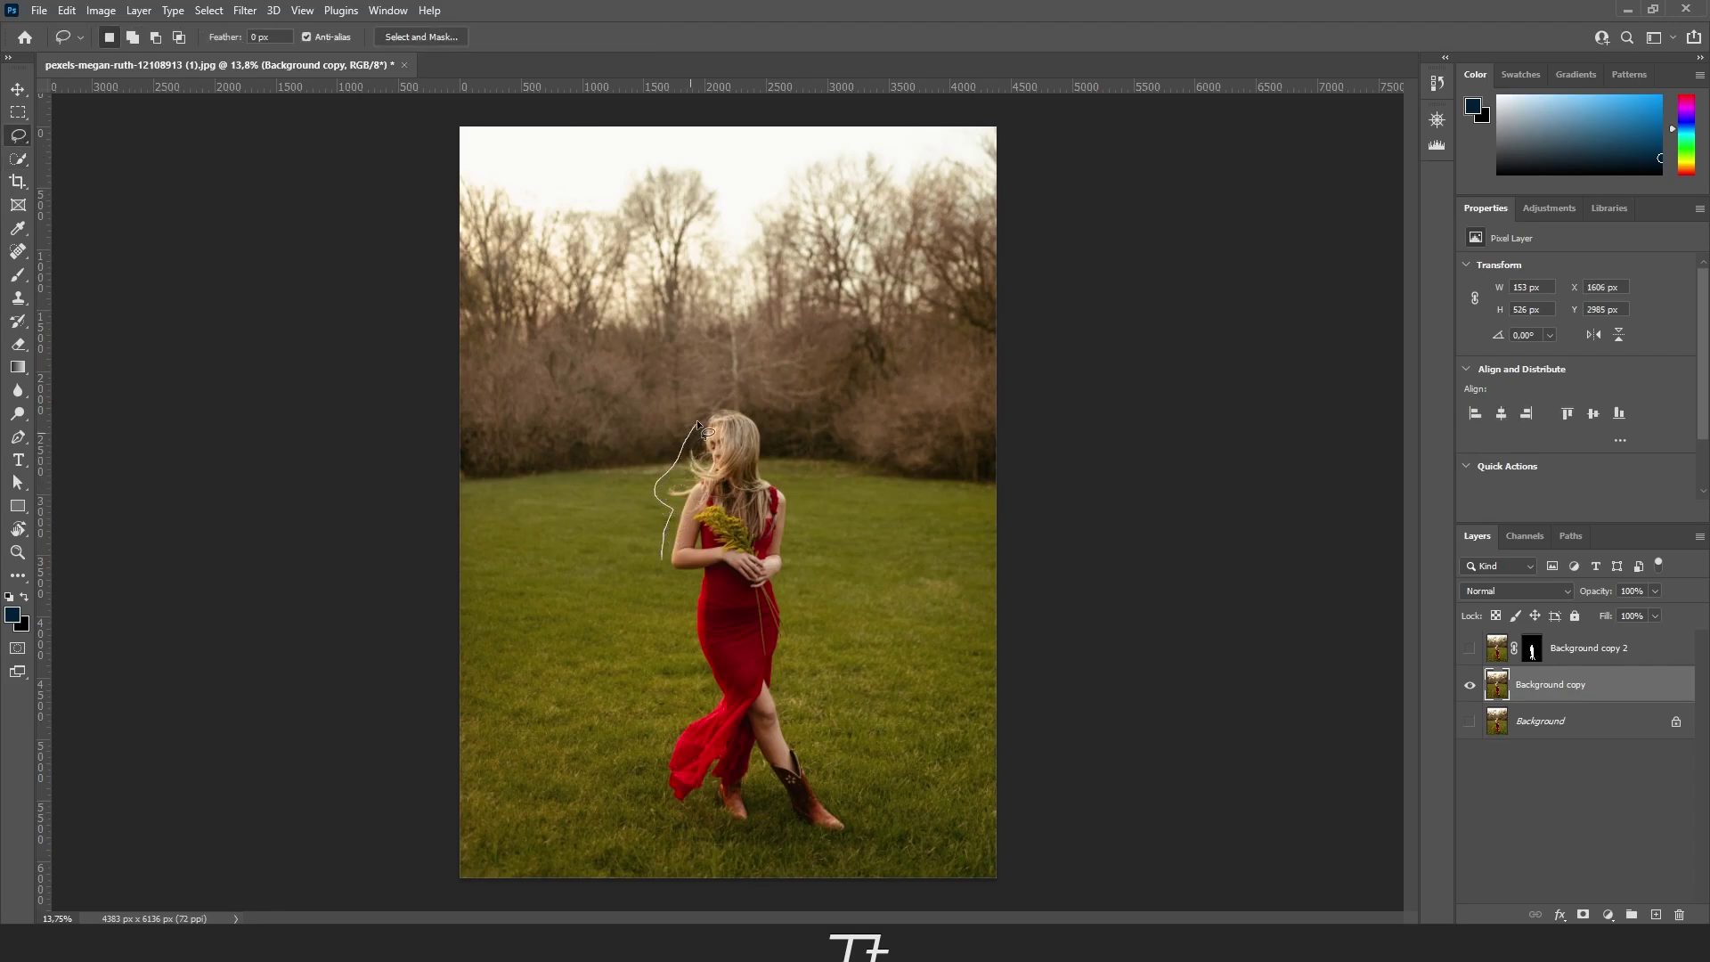
pyautogui.moveTo(698, 424)
pyautogui.mouseDown()
pyautogui.moveTo(718, 395)
pyautogui.moveTo(752, 402)
pyautogui.moveTo(796, 499)
pyautogui.moveTo(773, 688)
pyautogui.moveTo(851, 868)
pyautogui.moveTo(795, 865)
pyautogui.moveTo(747, 803)
pyautogui.moveTo(749, 874)
pyautogui.moveTo(682, 839)
pyautogui.moveTo(663, 854)
pyautogui.moveTo(634, 839)
pyautogui.moveTo(631, 781)
pyautogui.moveTo(685, 718)
pyautogui.moveTo(625, 575)
pyautogui.mouseUp()
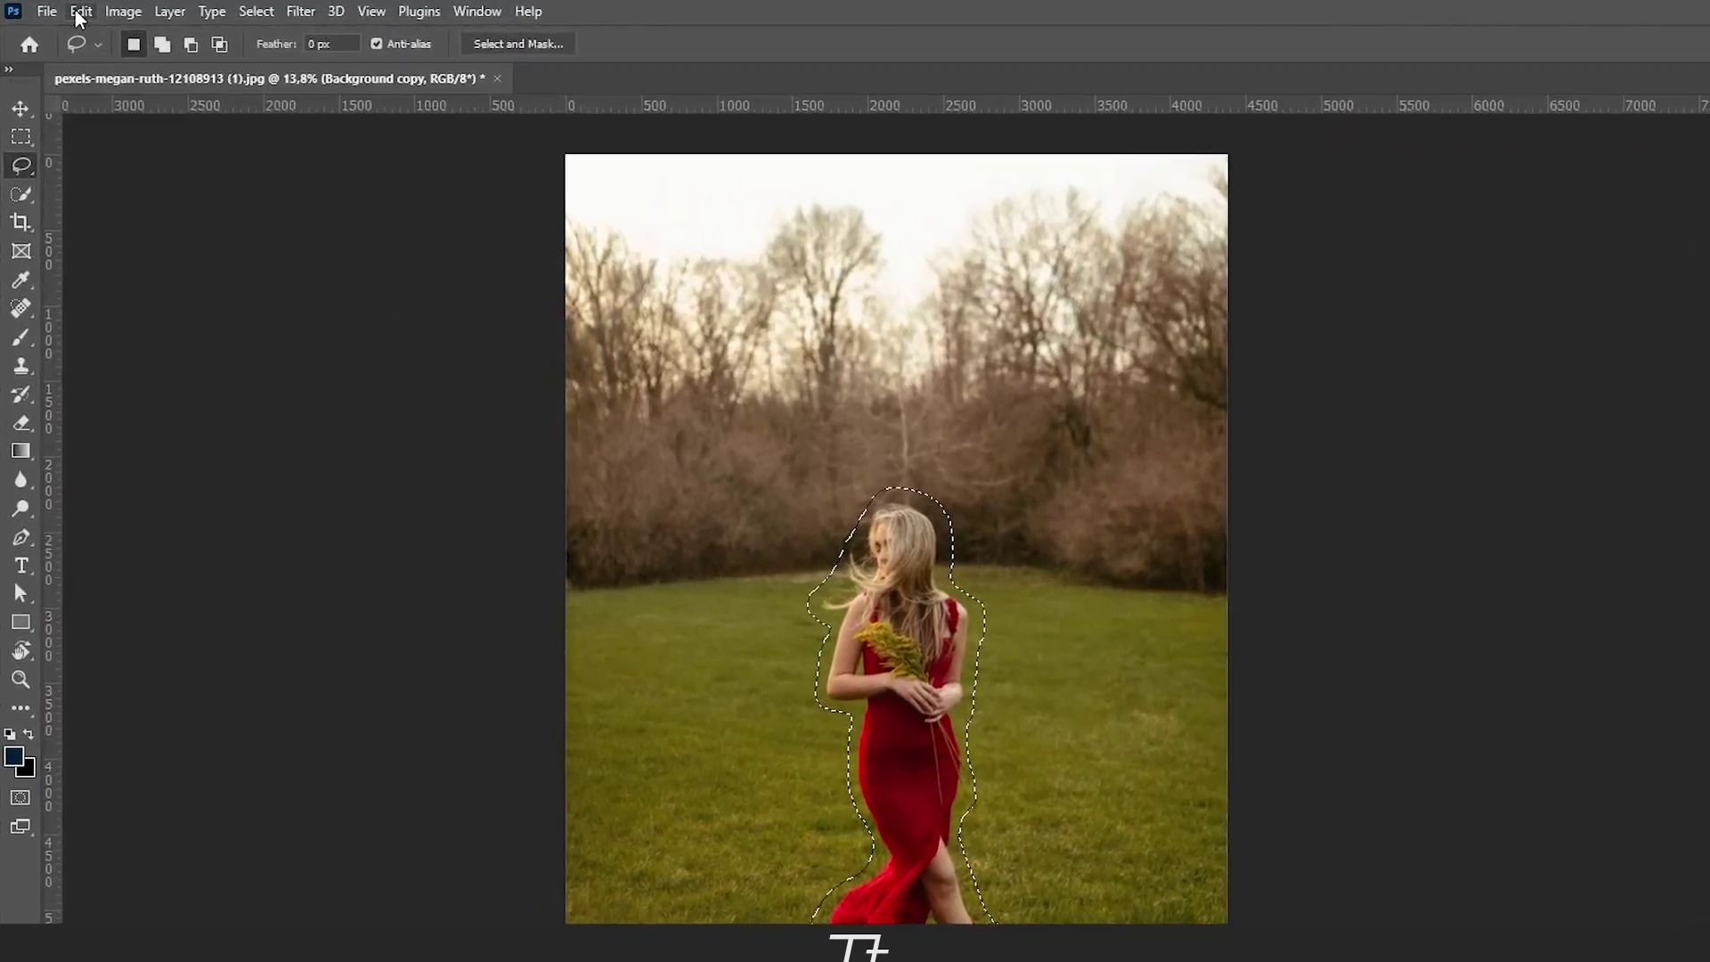
# - Fill the lasso selection with Content-Aware fill to erase the woman from Background copy
pyautogui.click(81, 13)
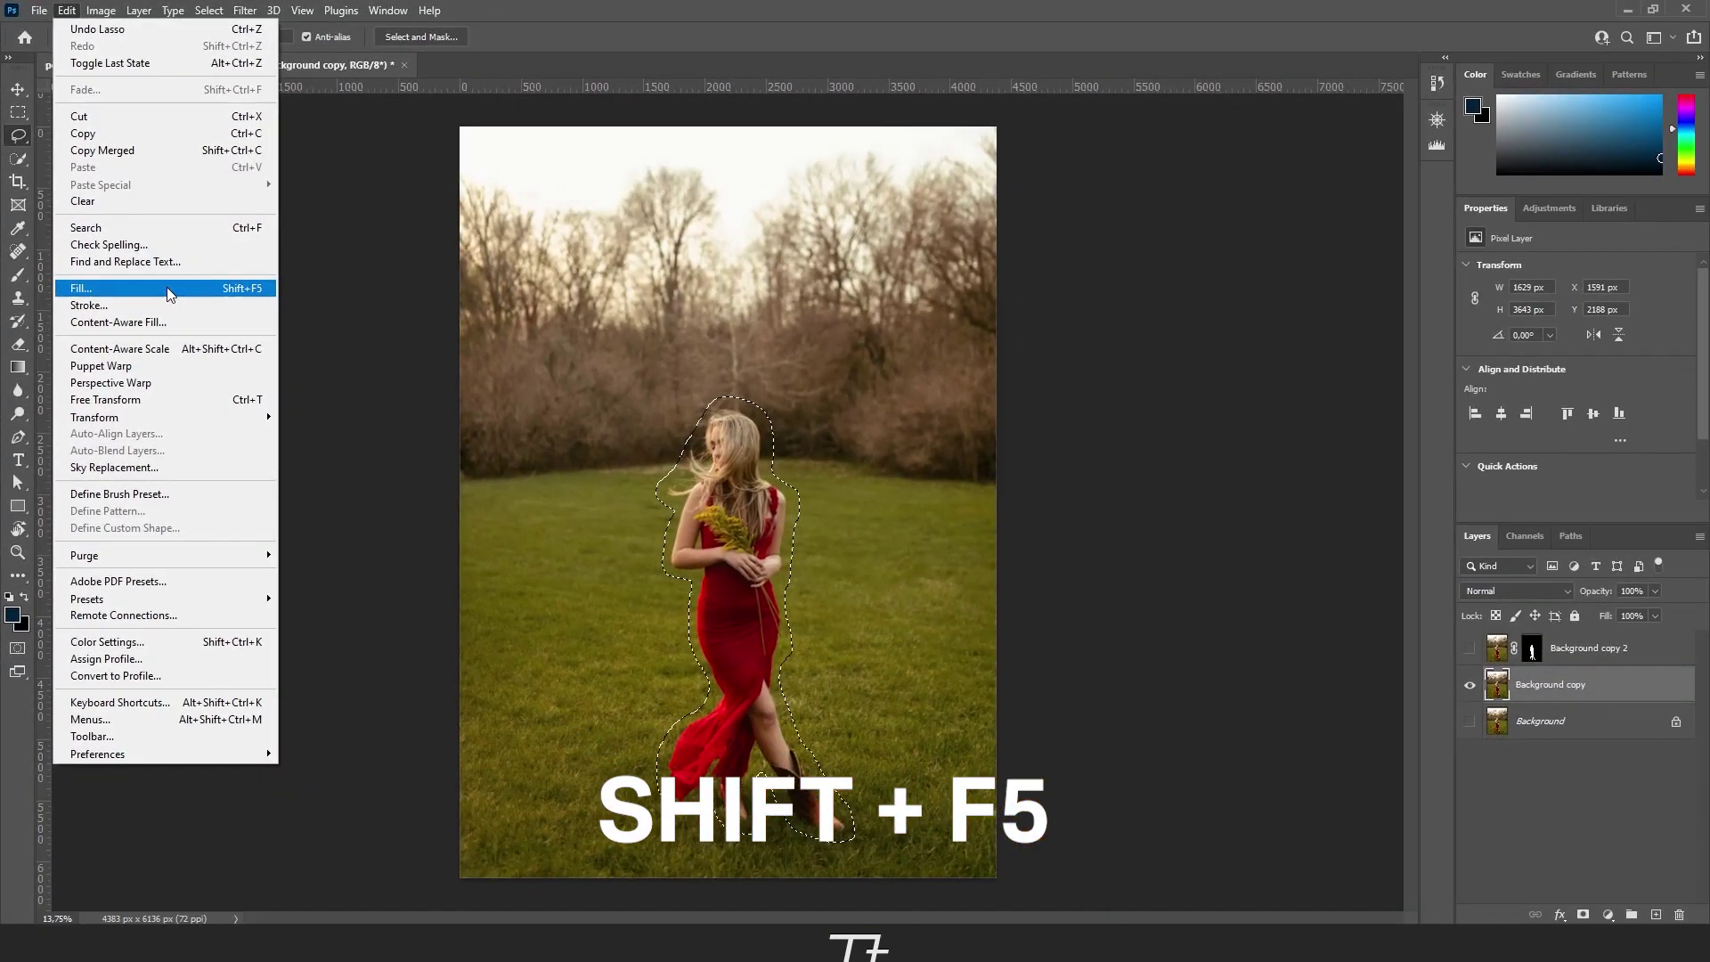
pyautogui.click(168, 287)
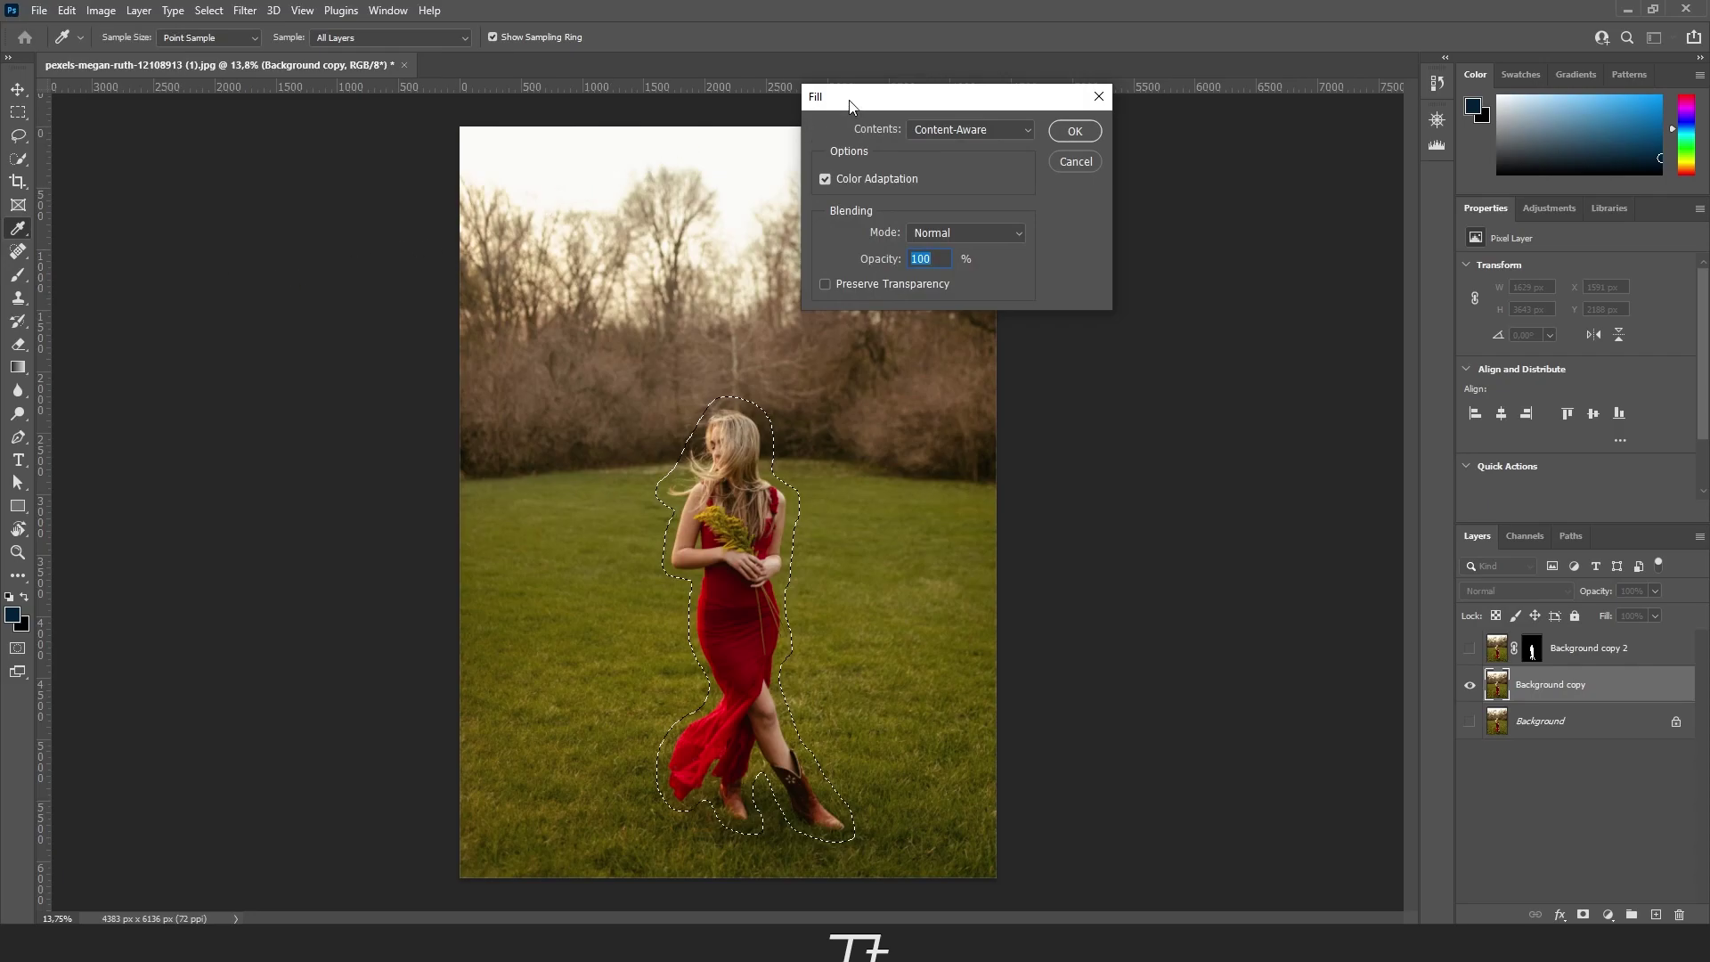
pyautogui.moveTo(850, 107); pyautogui.dragTo(685, 228)
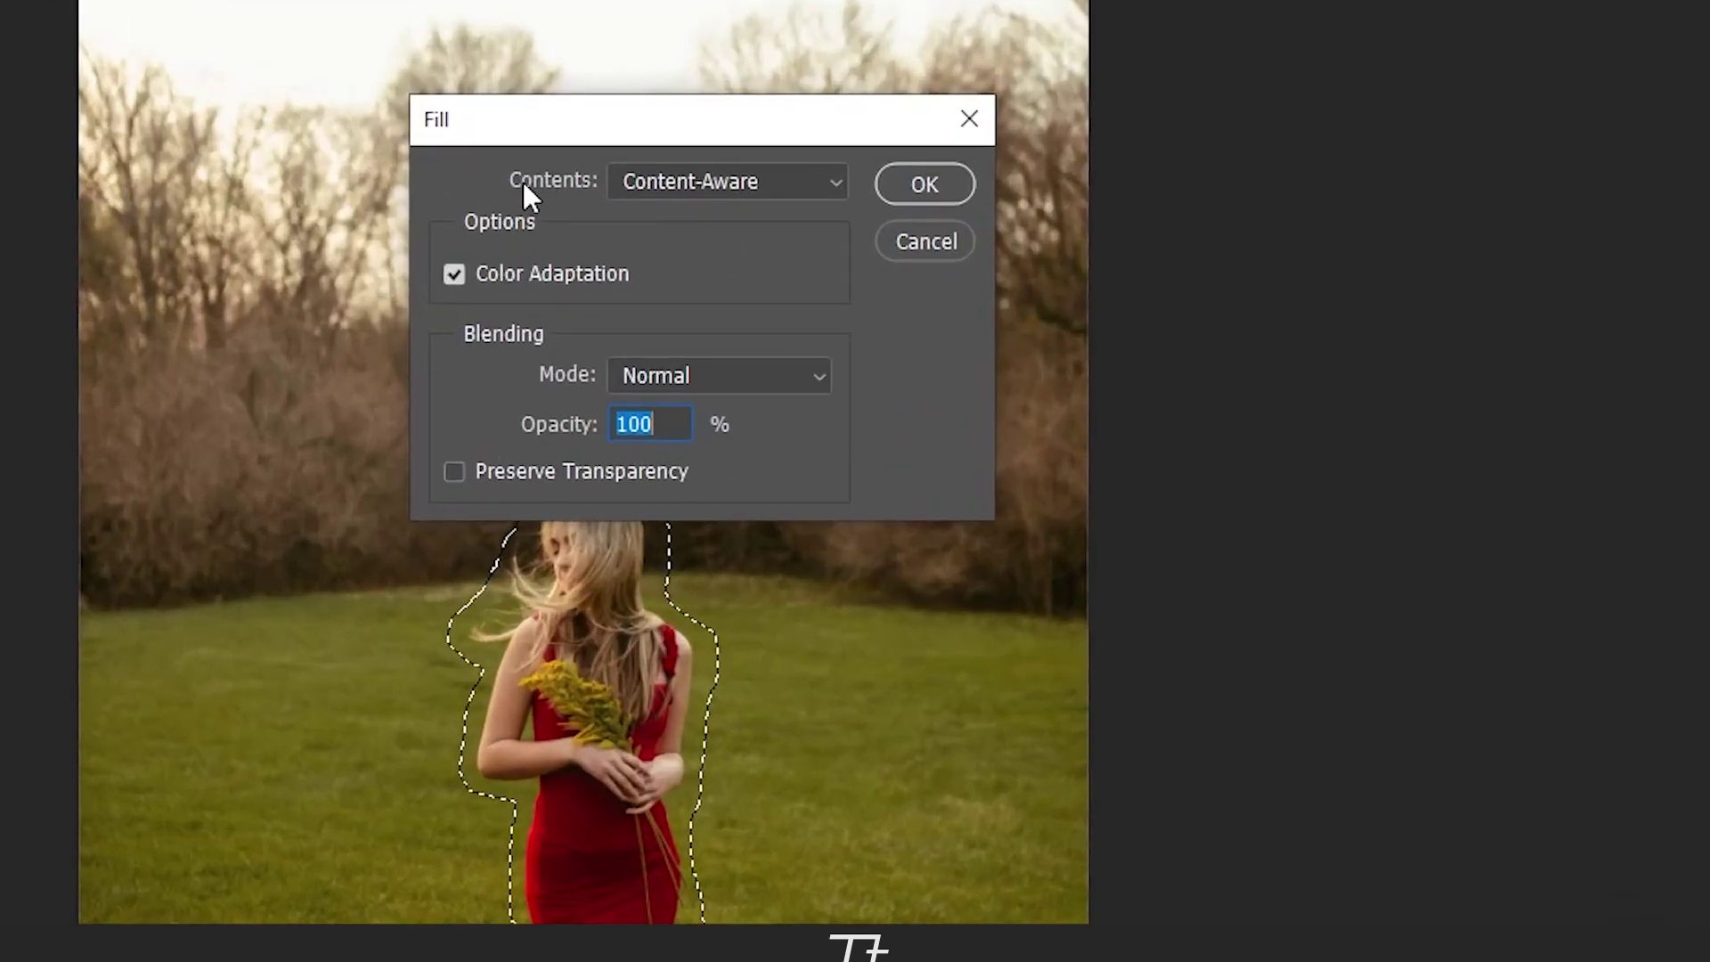
pyautogui.click(666, 178)
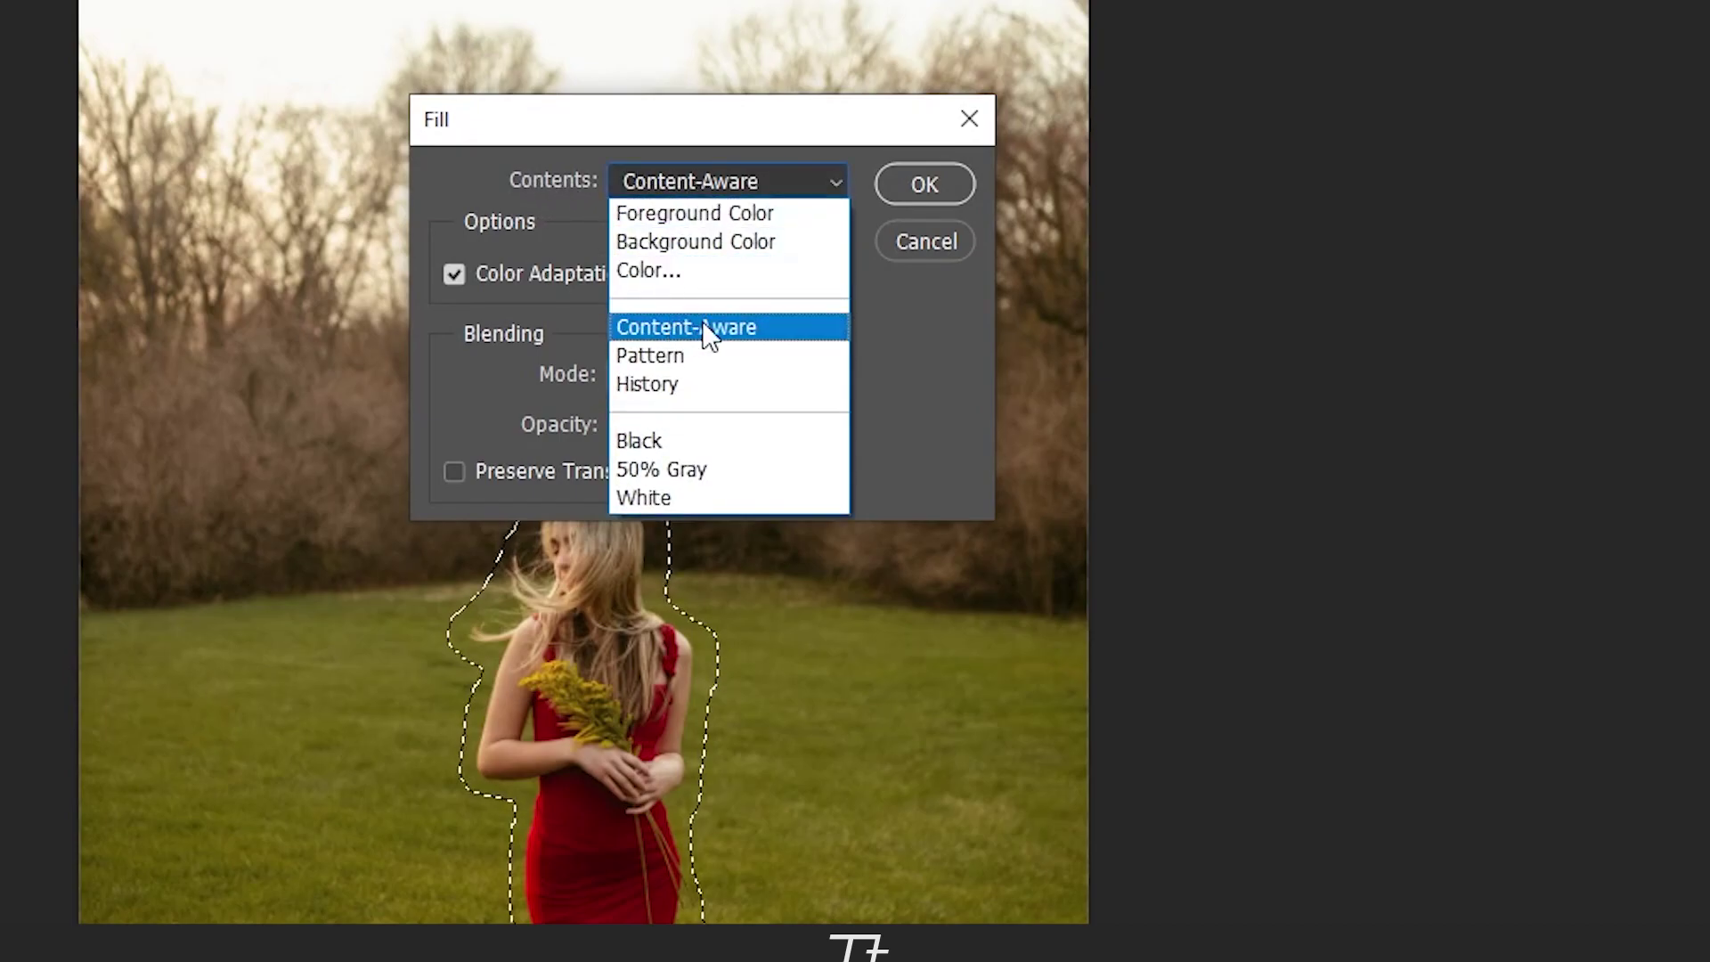
pyautogui.click(734, 327)
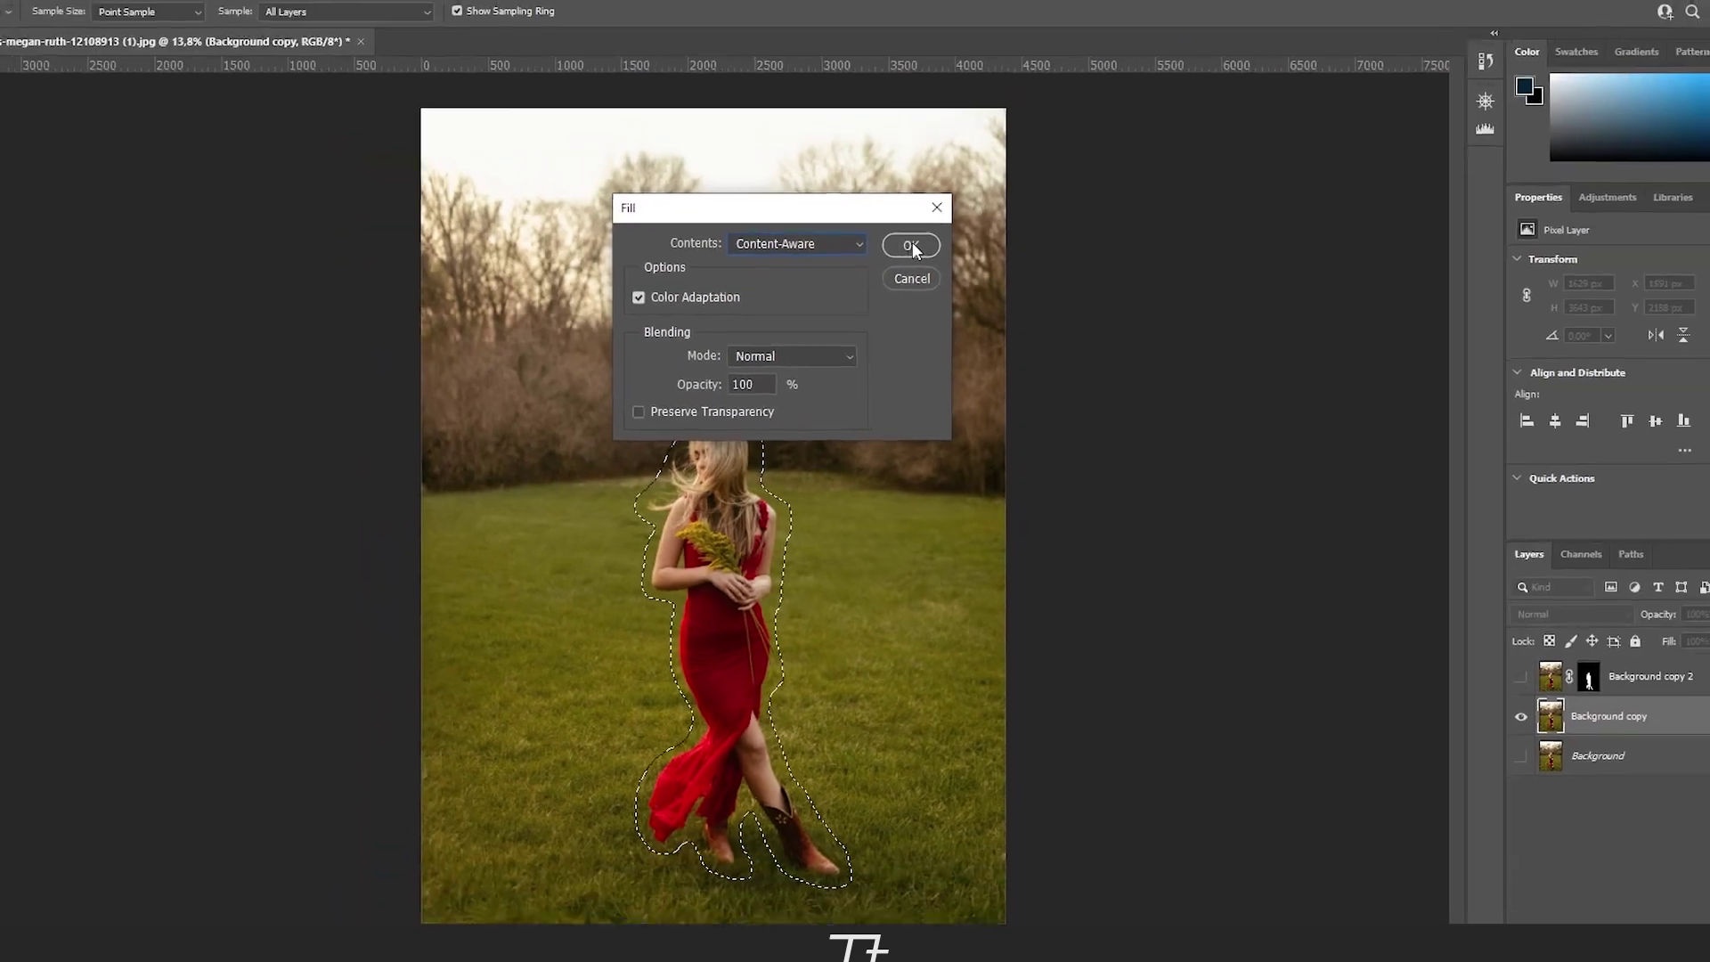
pyautogui.click(925, 184)
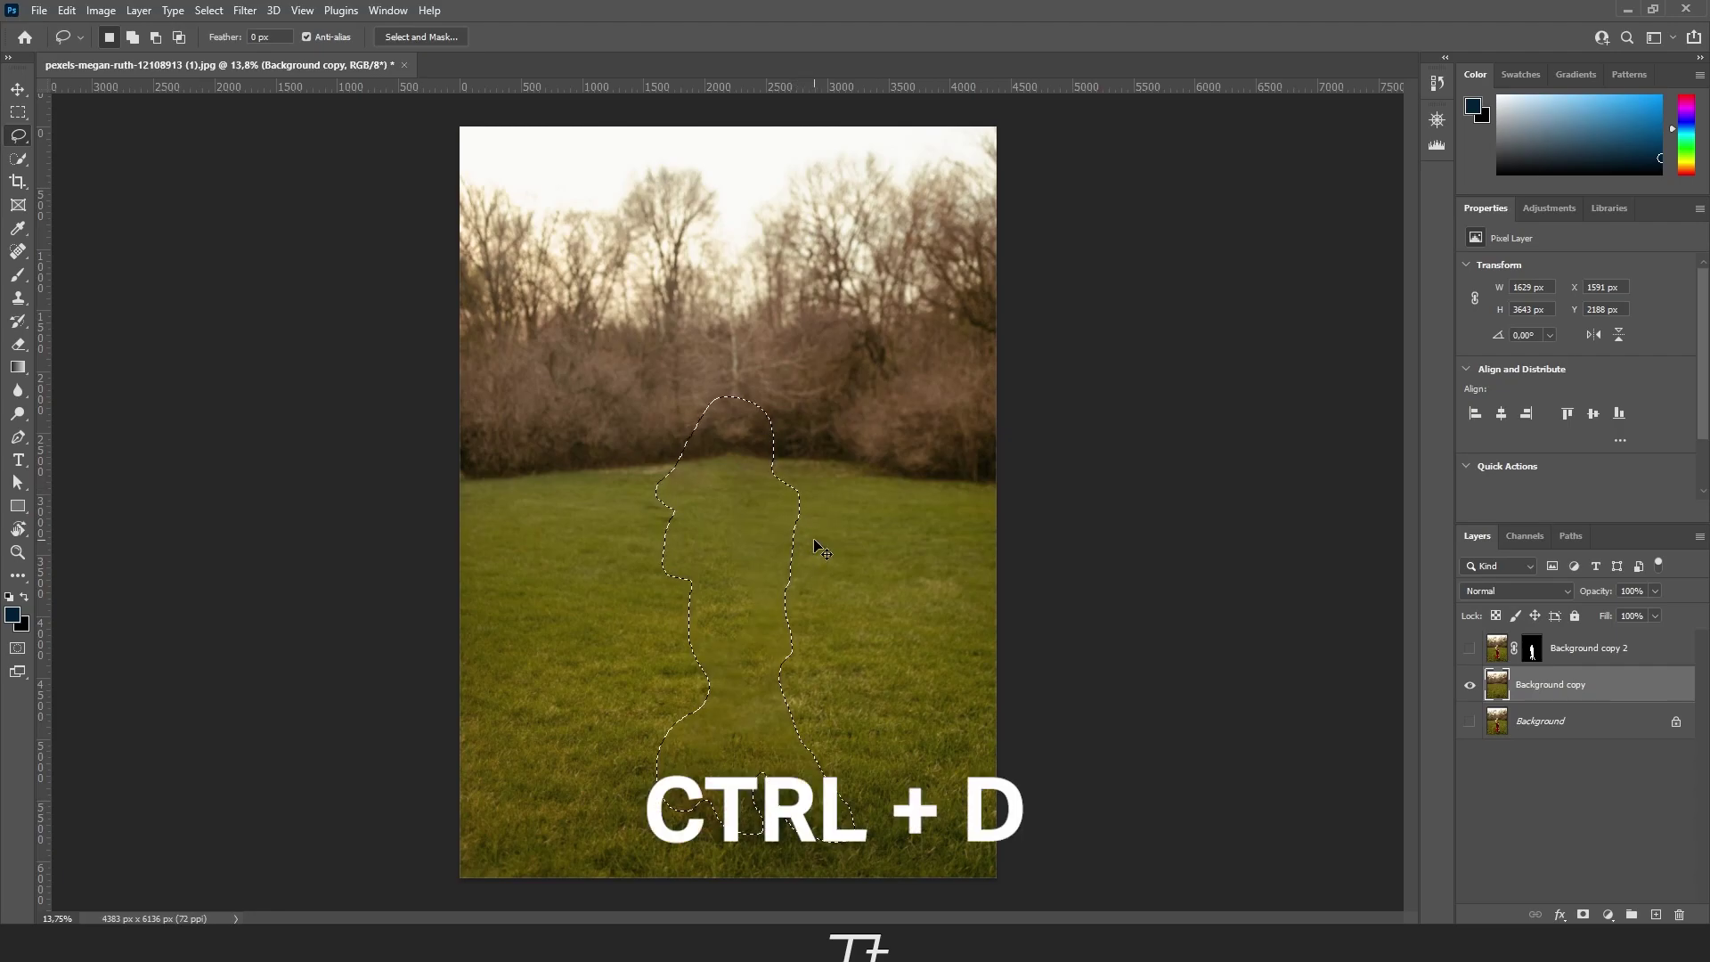
# - Deselect, then toggle Background copy 2 on and off to compare against the empty field
pyautogui.hotkey('ctrl', 'd')
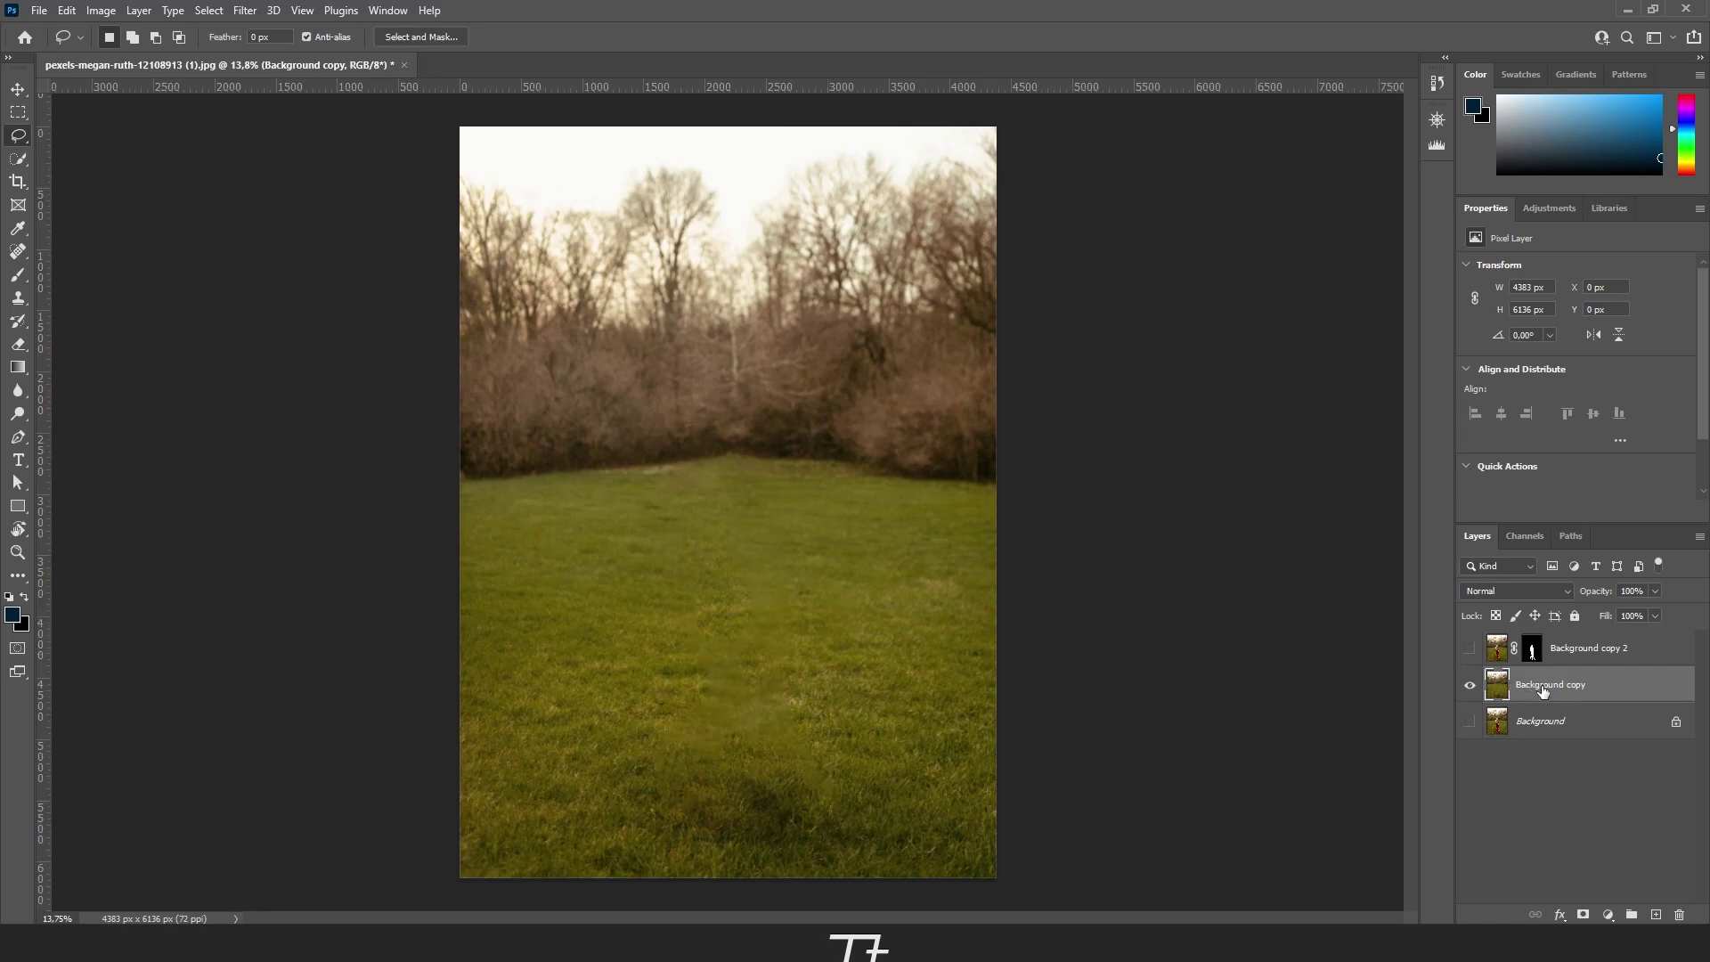
pyautogui.click(1470, 649)
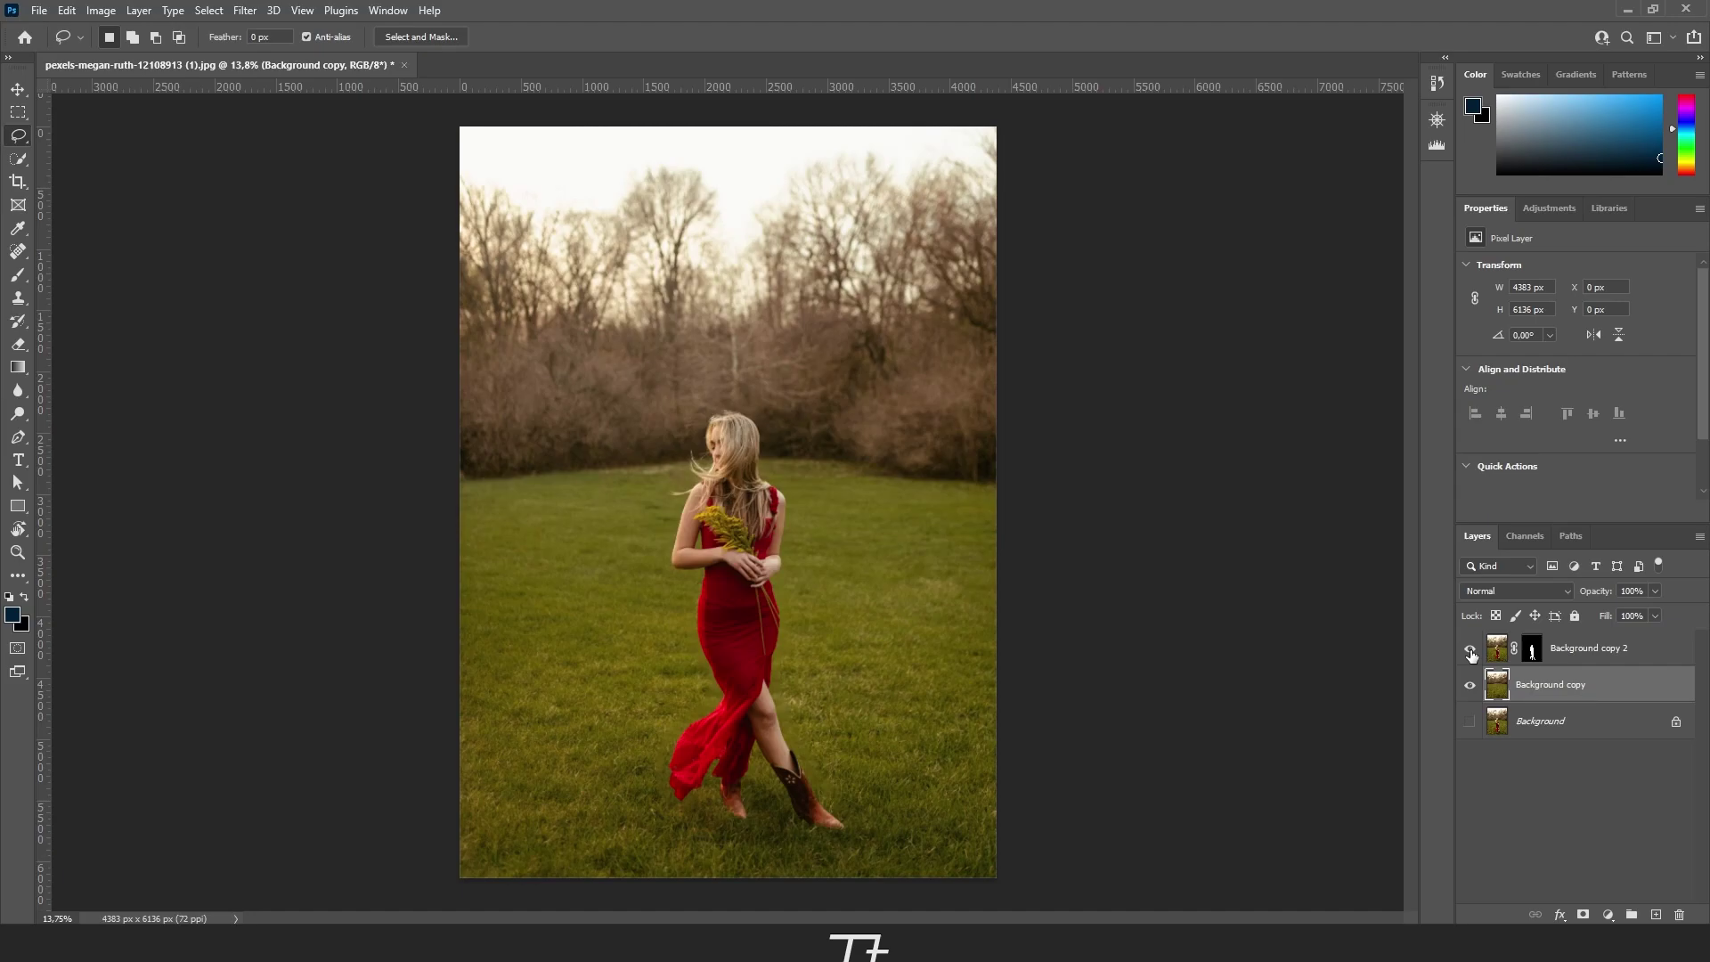
pyautogui.click(1470, 649)
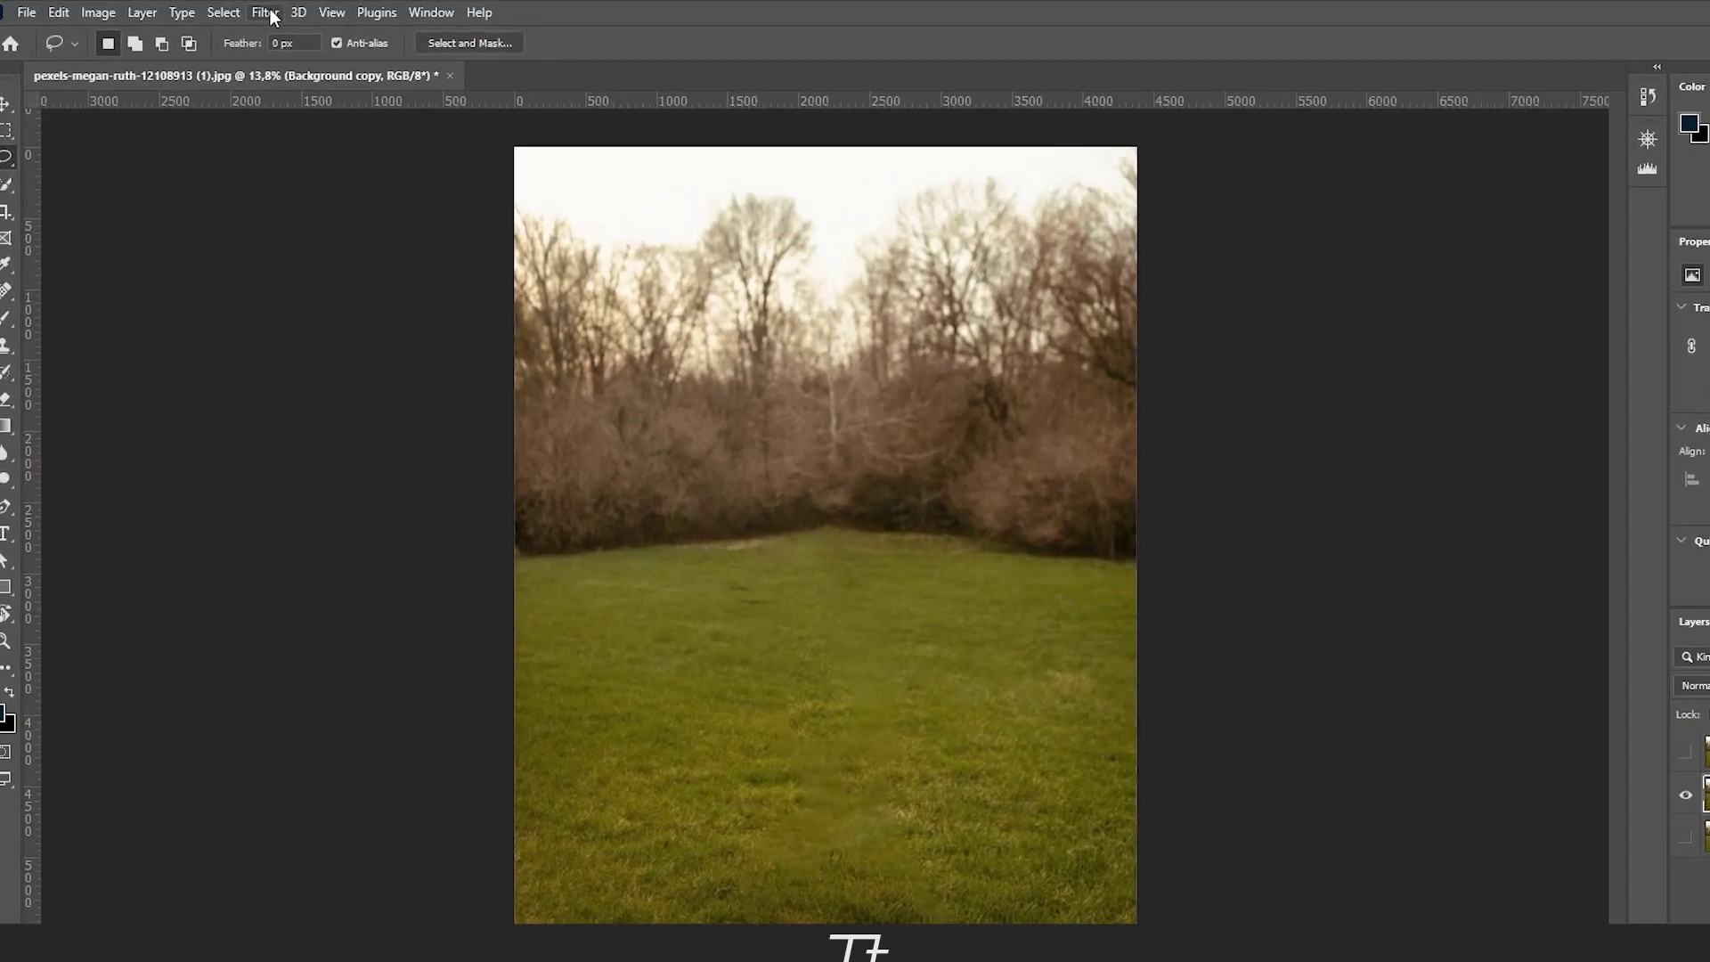
# - Apply a Gaussian Blur with a 26.3-pixel radius to the Background copy layer
pyautogui.click(247, 11)
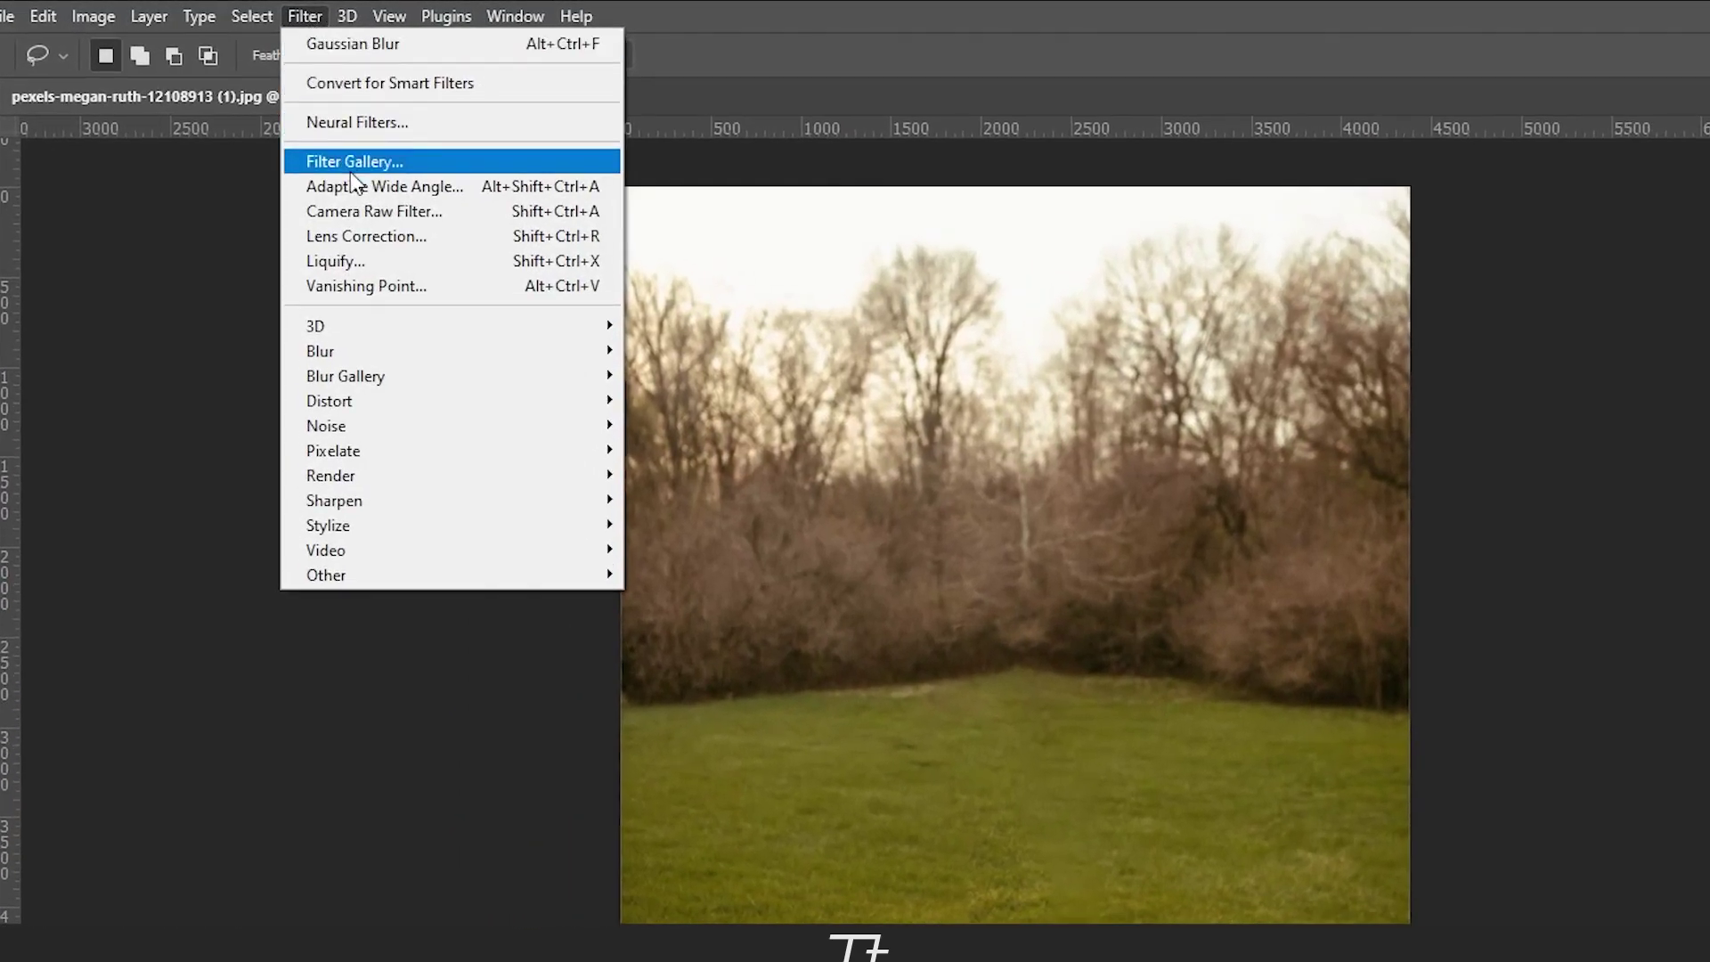
pyautogui.moveTo(389, 355)
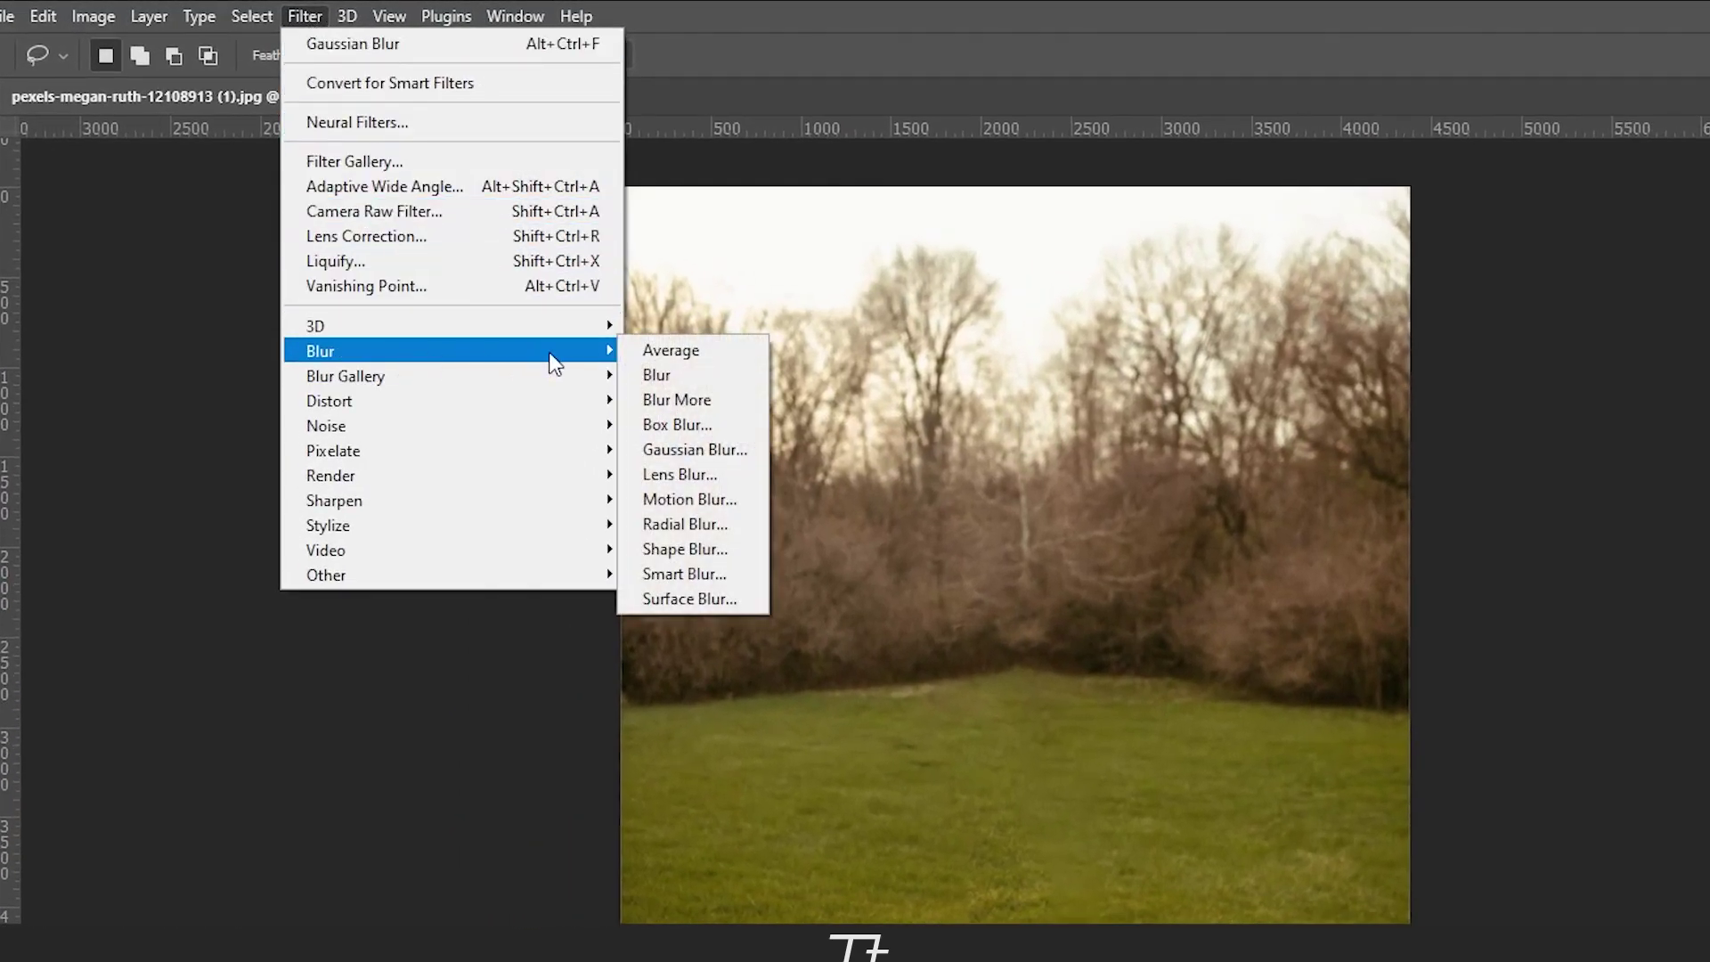
pyautogui.click(717, 450)
pyautogui.moveTo(1294, 323); pyautogui.dragTo(826, 299)
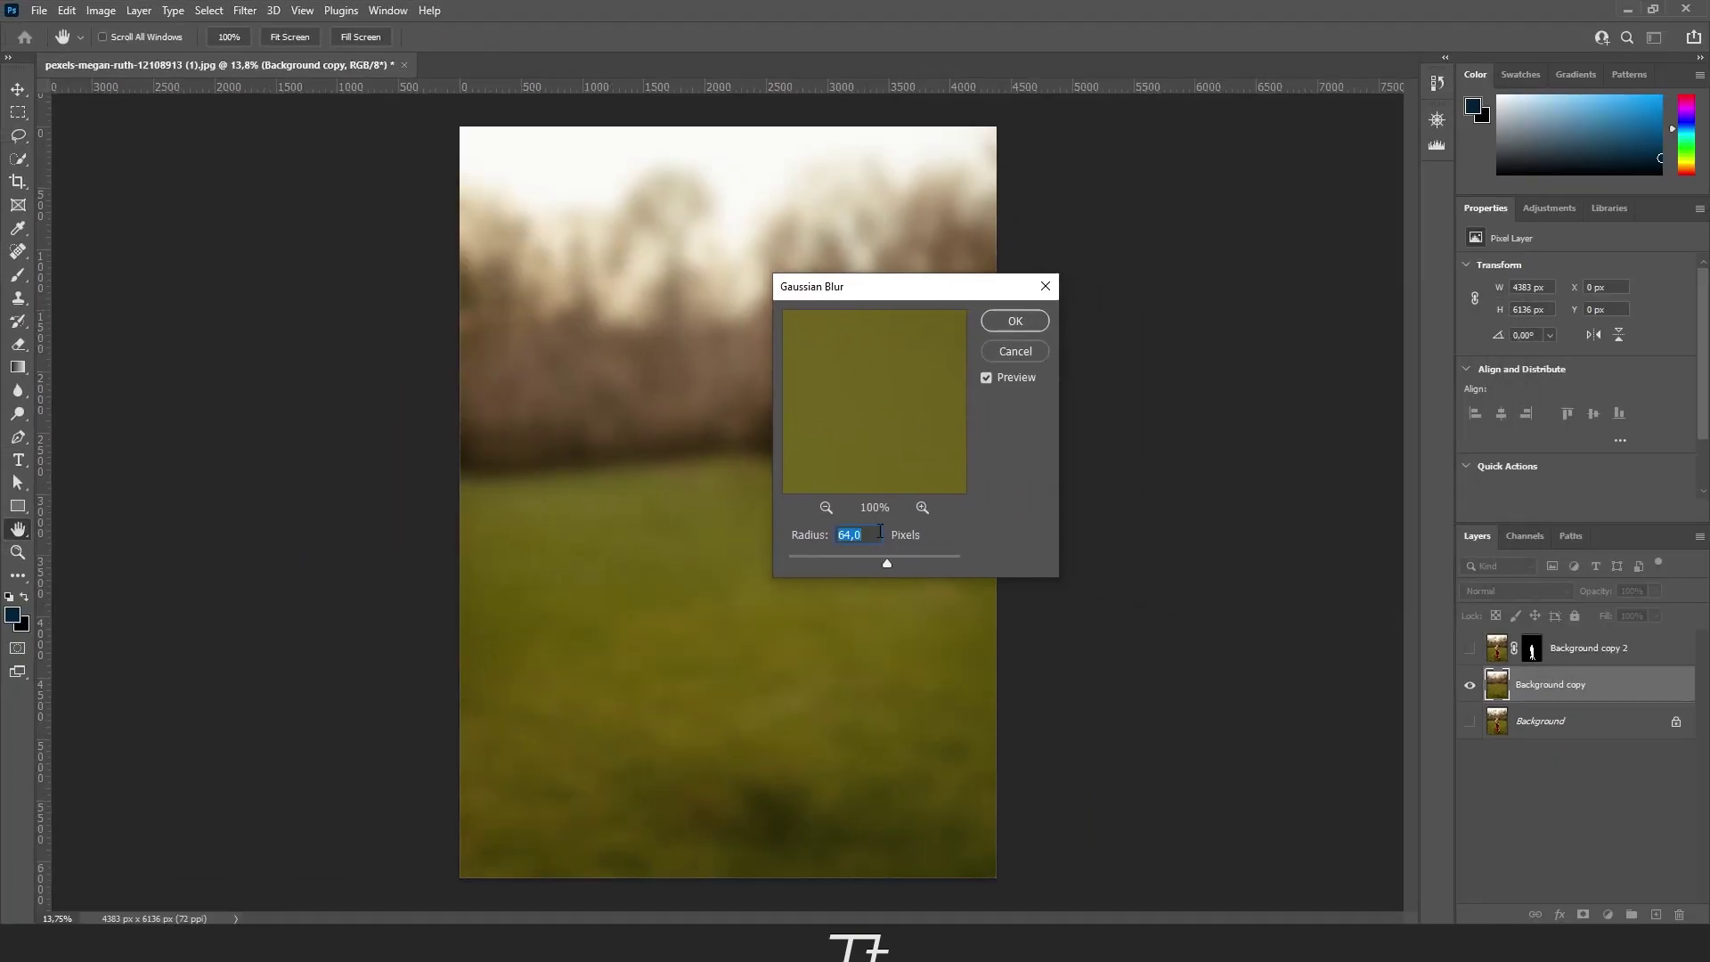
pyautogui.moveTo(887, 563); pyautogui.dragTo(868, 559)
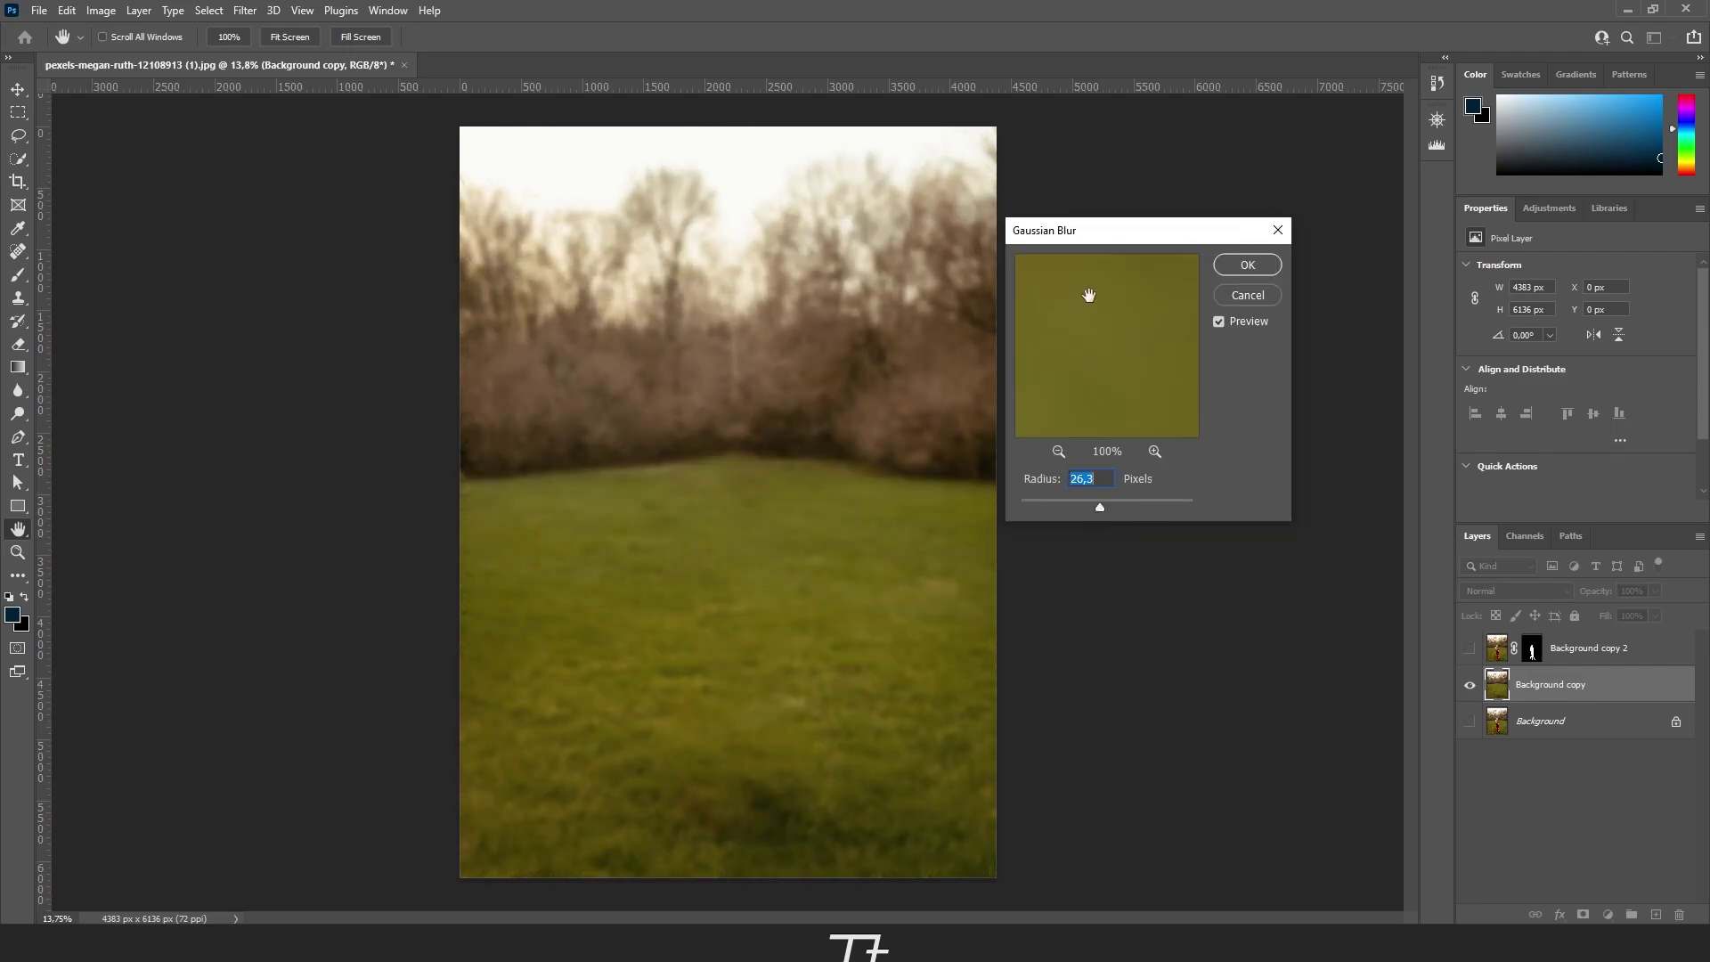
pyautogui.click(1246, 267)
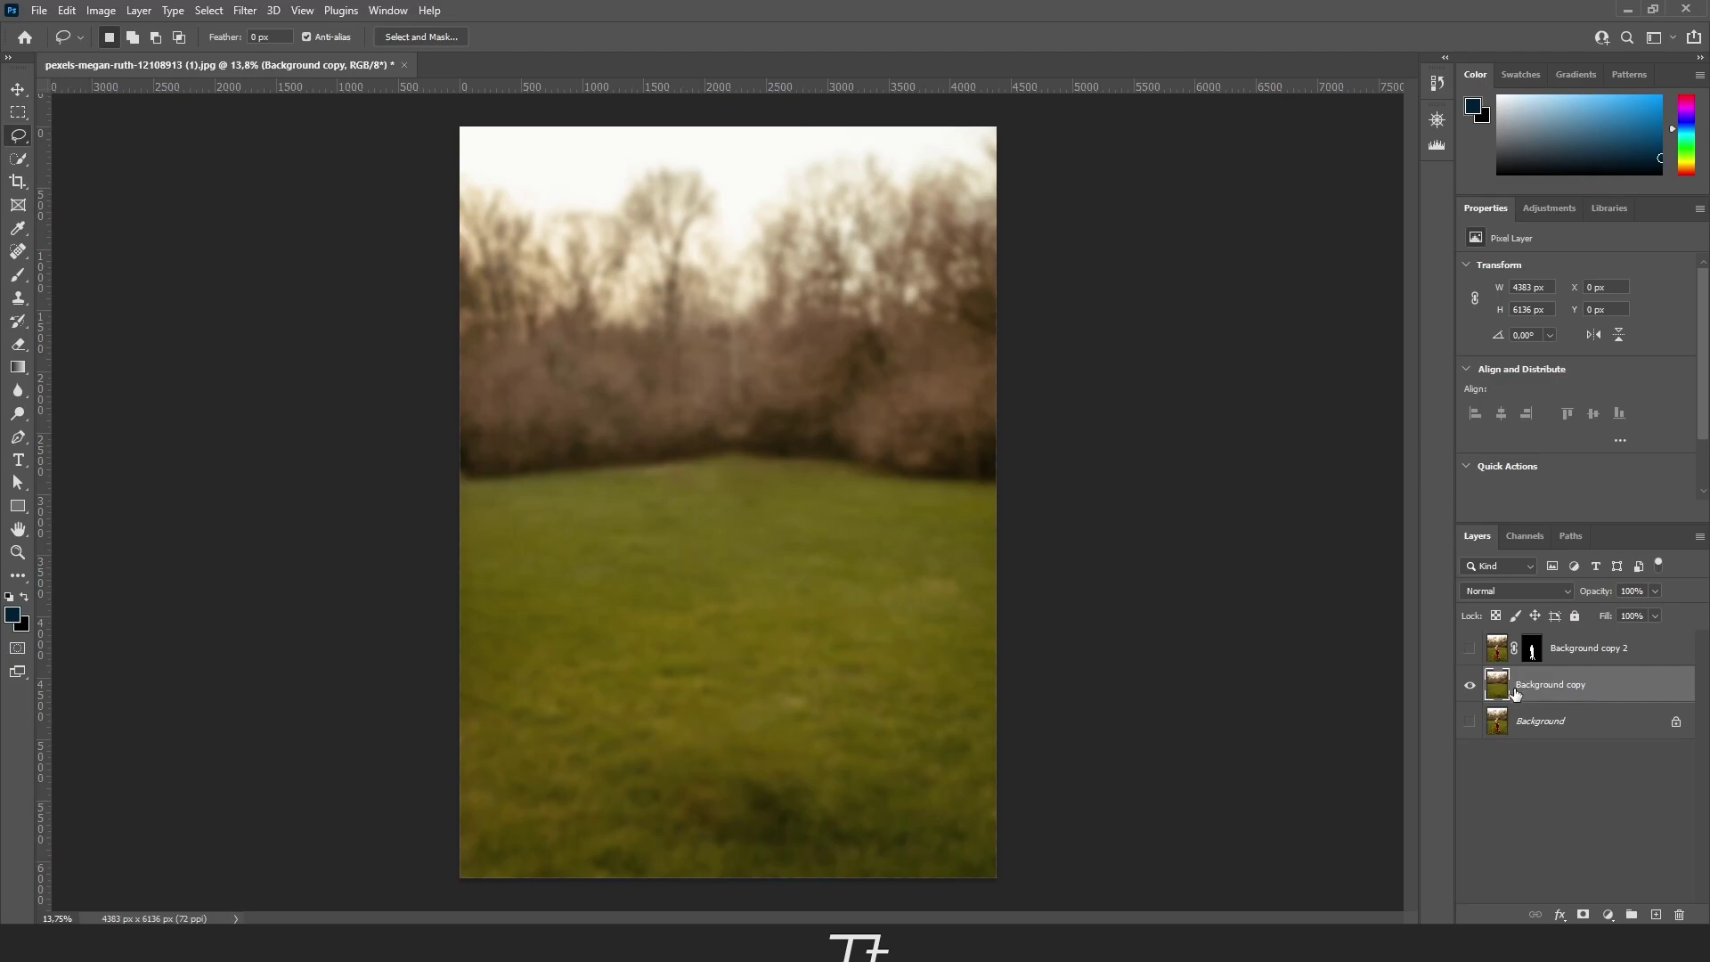
# - Show Background copy 2 and the blurred Background copy so the sharp woman stands over the blur
pyautogui.click(1470, 650)
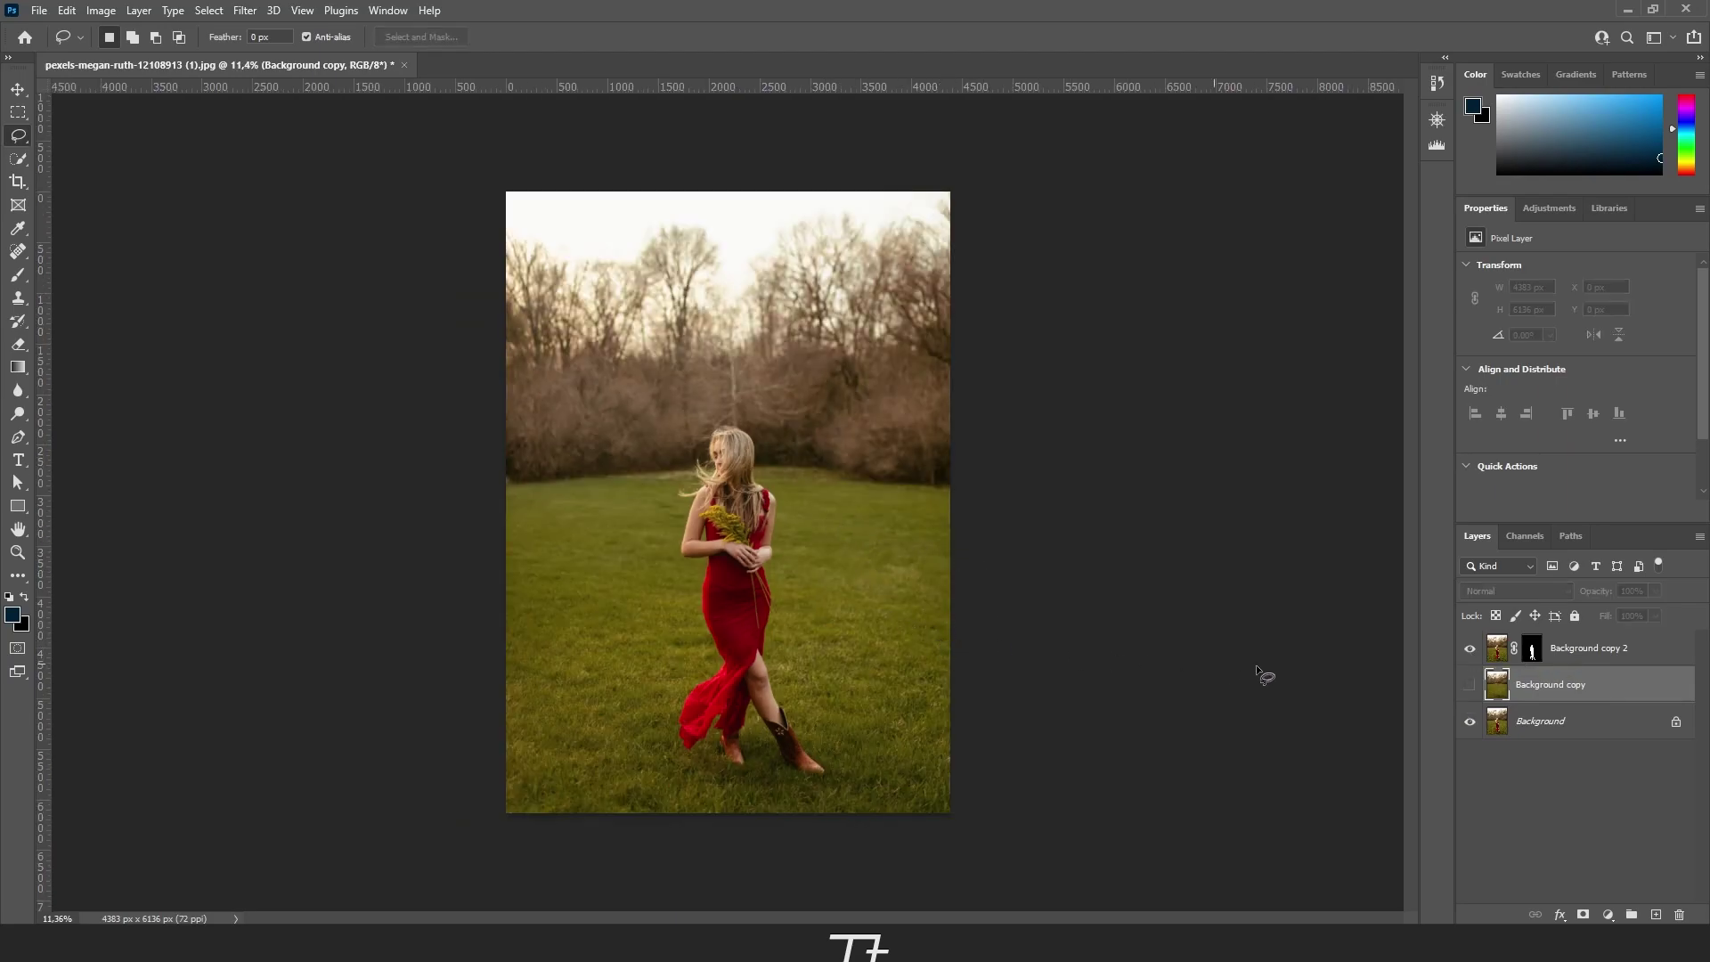
pyautogui.click(1471, 687)
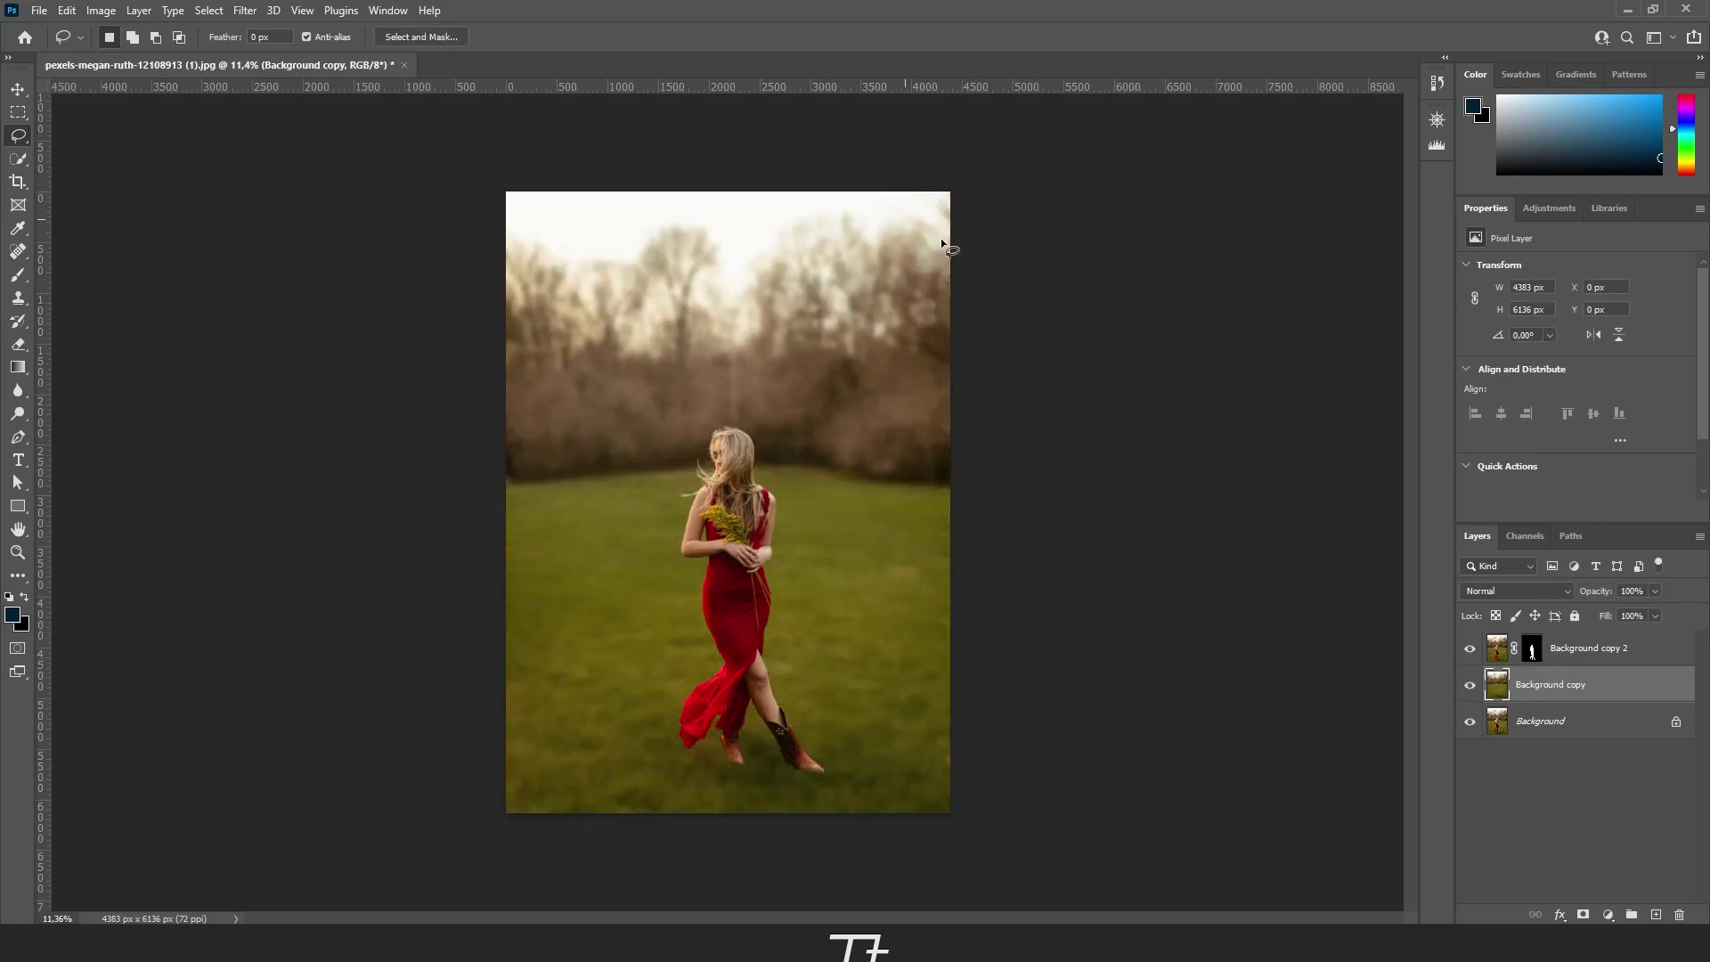